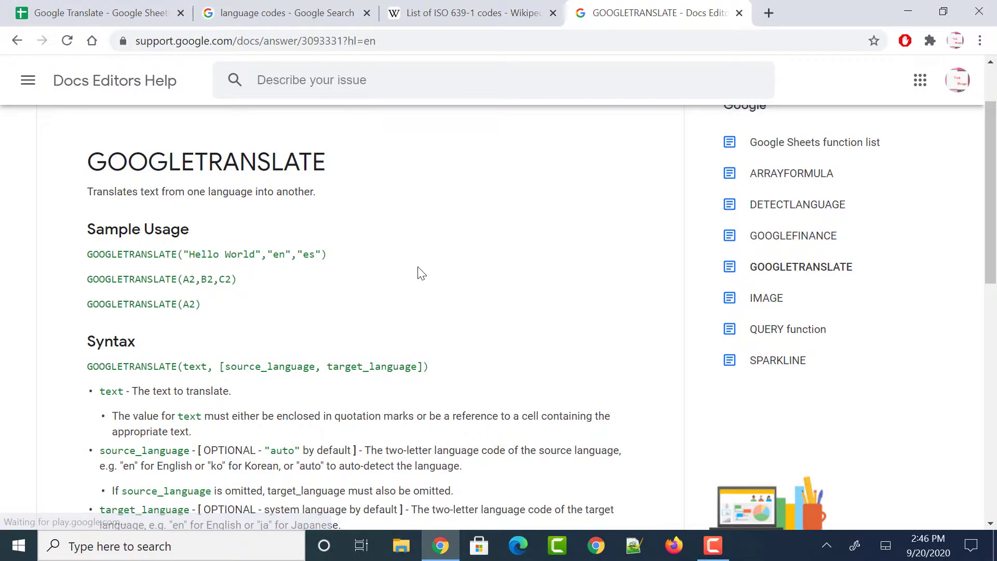
# Highlight GOOGLETRANSLATE and its text, source_language and target_language arguments in the syntax
pyautogui.doubleClick(210, 171)
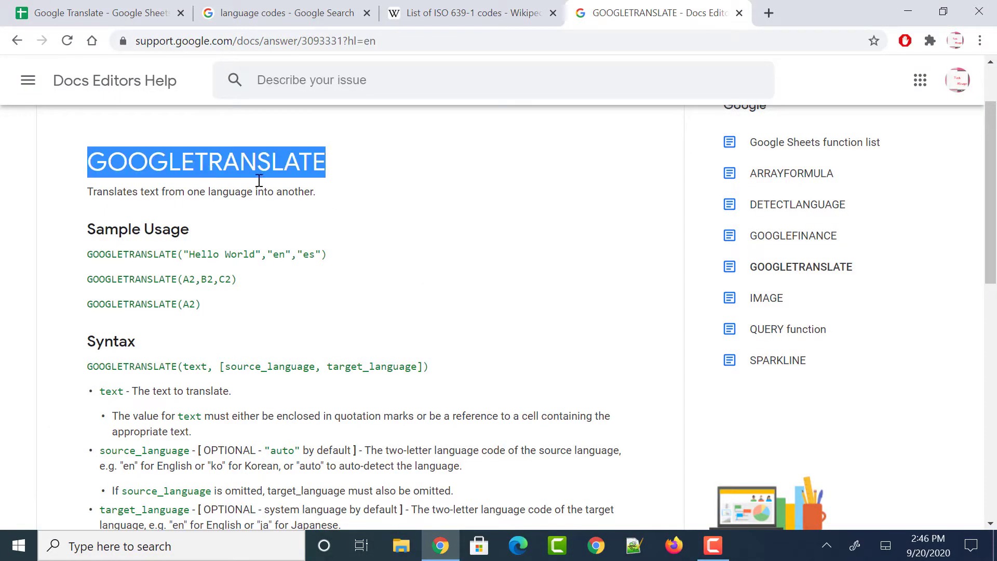
pyautogui.click(466, 277)
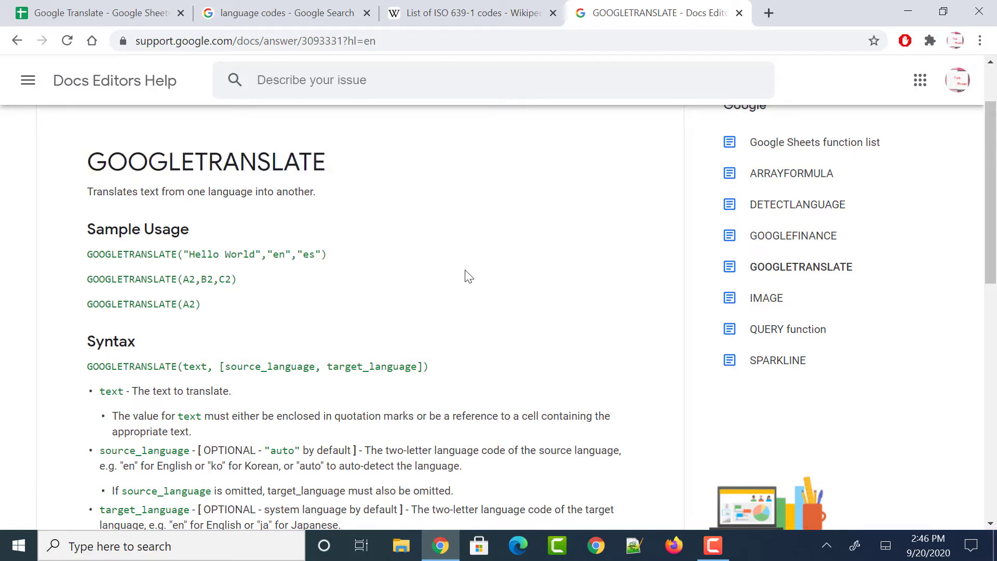
pyautogui.scroll(1, 344, 272)
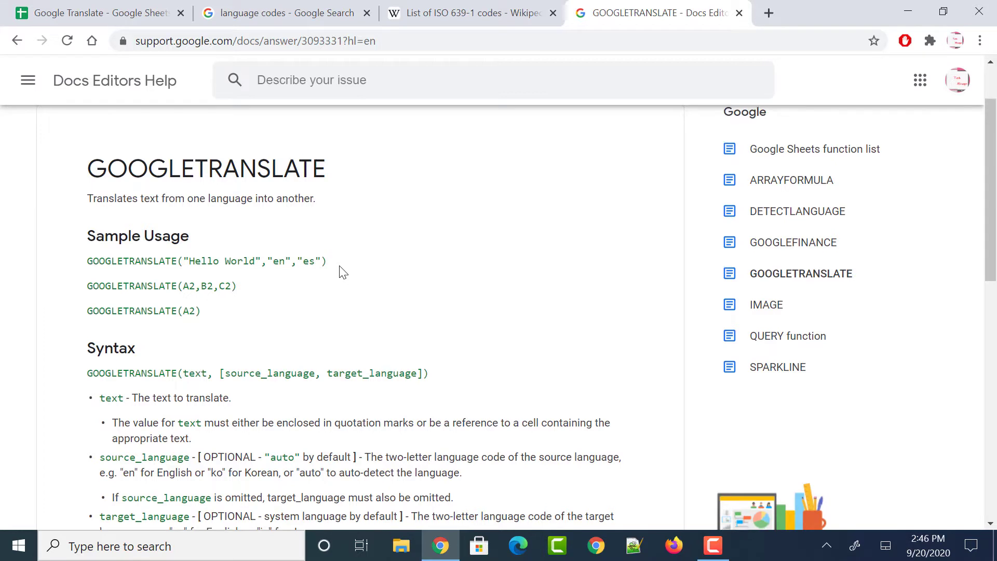
pyautogui.scroll(-2, 341, 275)
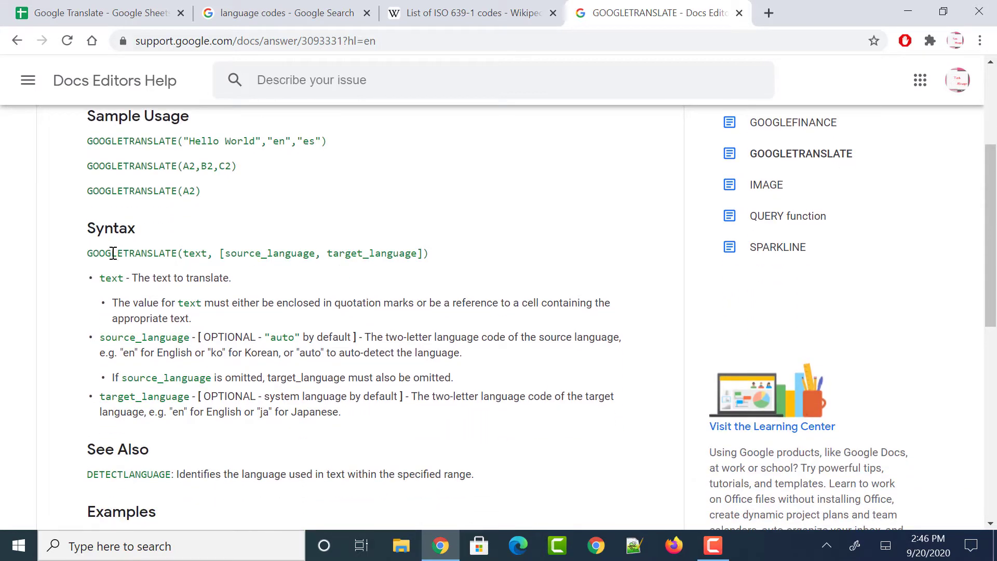
pyautogui.doubleClick(113, 253)
pyautogui.click(231, 304)
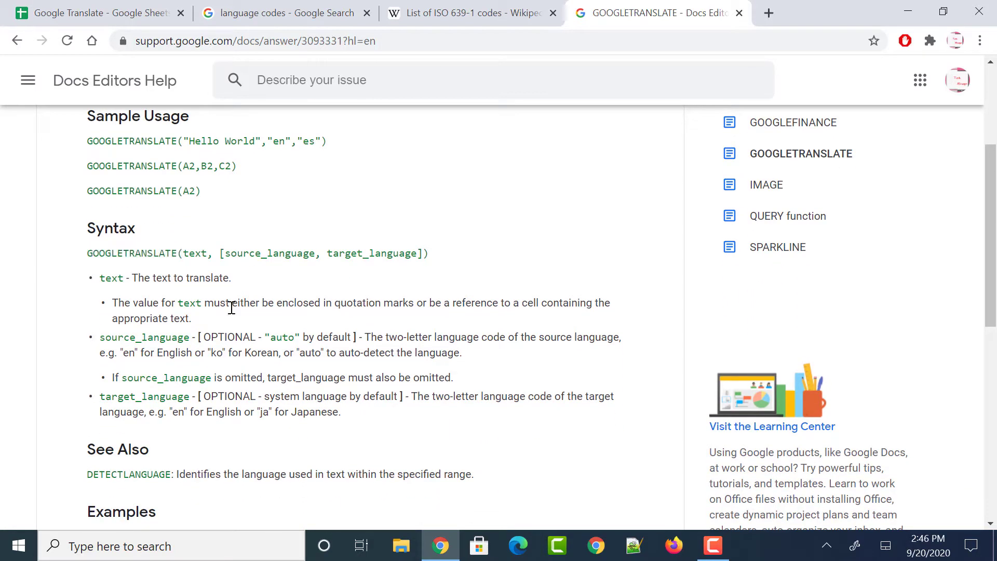
pyautogui.doubleClick(194, 253)
pyautogui.click(224, 253)
pyautogui.moveTo(224, 253); pyautogui.dragTo(314, 253)
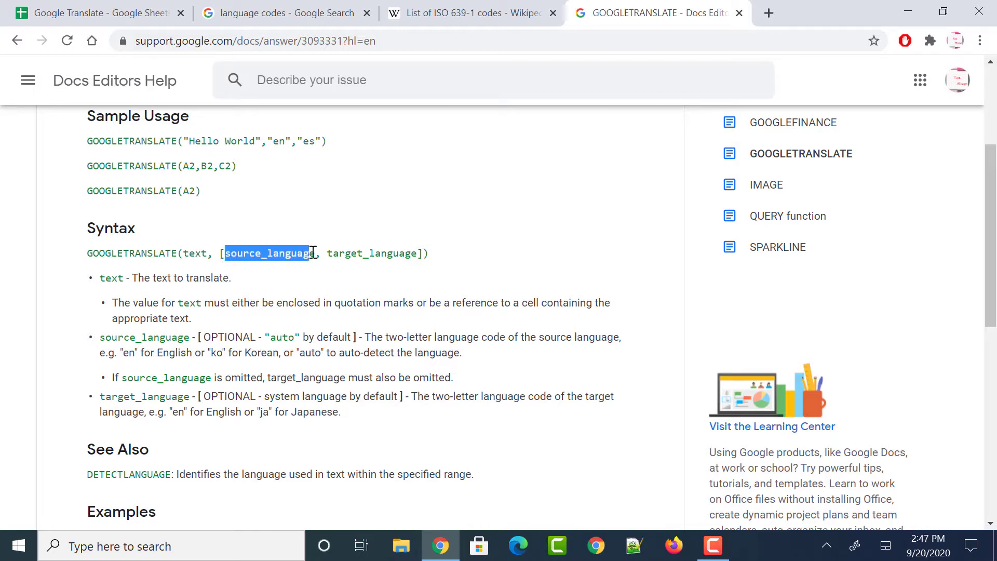
pyautogui.click(420, 258)
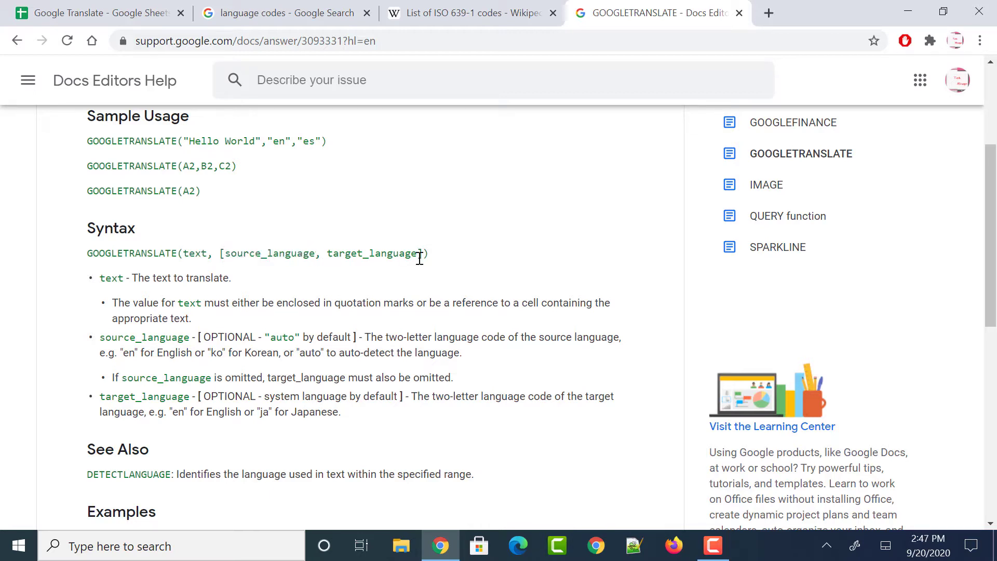
pyautogui.doubleClick(419, 259)
pyautogui.doubleClick(305, 255)
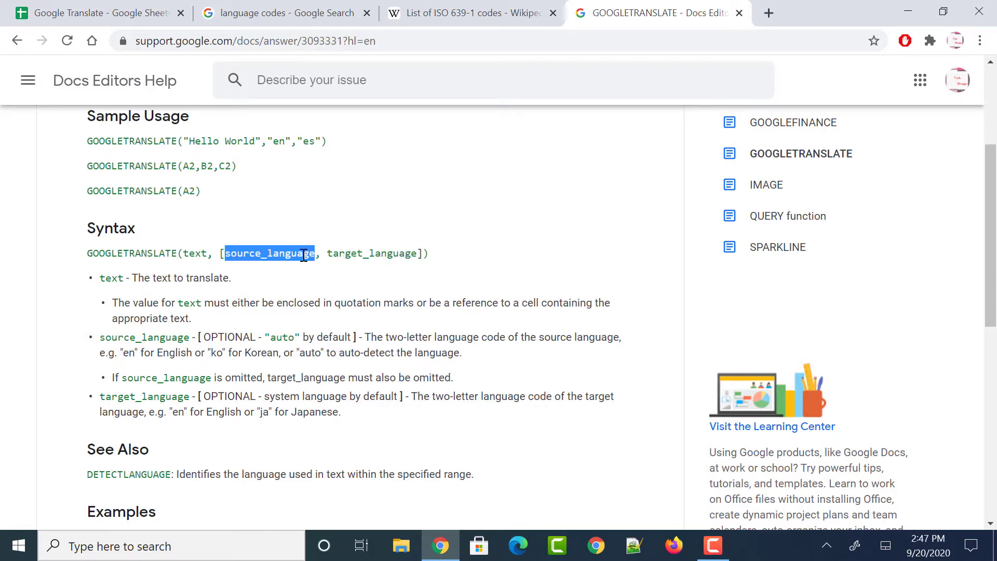
pyautogui.click(305, 254)
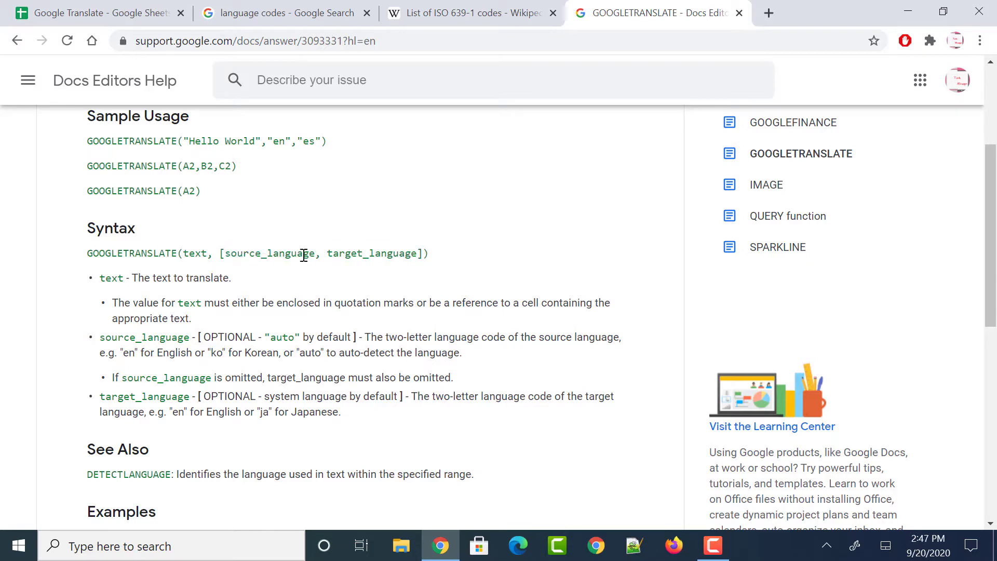
pyautogui.moveTo(327, 257); pyautogui.dragTo(419, 254)
pyautogui.click(338, 300)
# Highlight the text and source_language argument descriptions on the help page
pyautogui.doubleClick(110, 278)
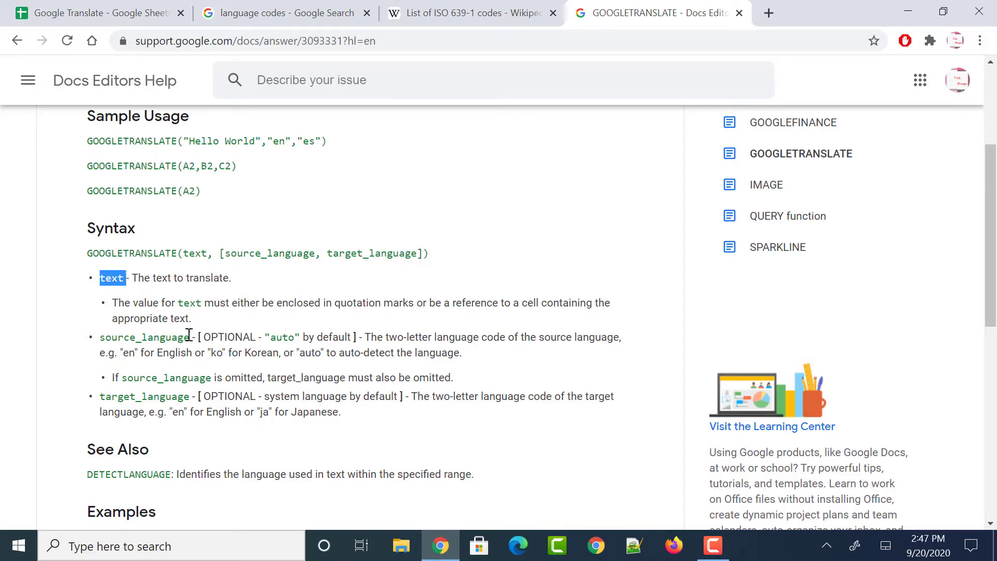
pyautogui.click(189, 335)
pyautogui.moveTo(101, 339); pyautogui.dragTo(197, 398)
pyautogui.click(336, 438)
# Highlight the sample formula and its en source and es target codes
pyautogui.scroll(3, 281, 335)
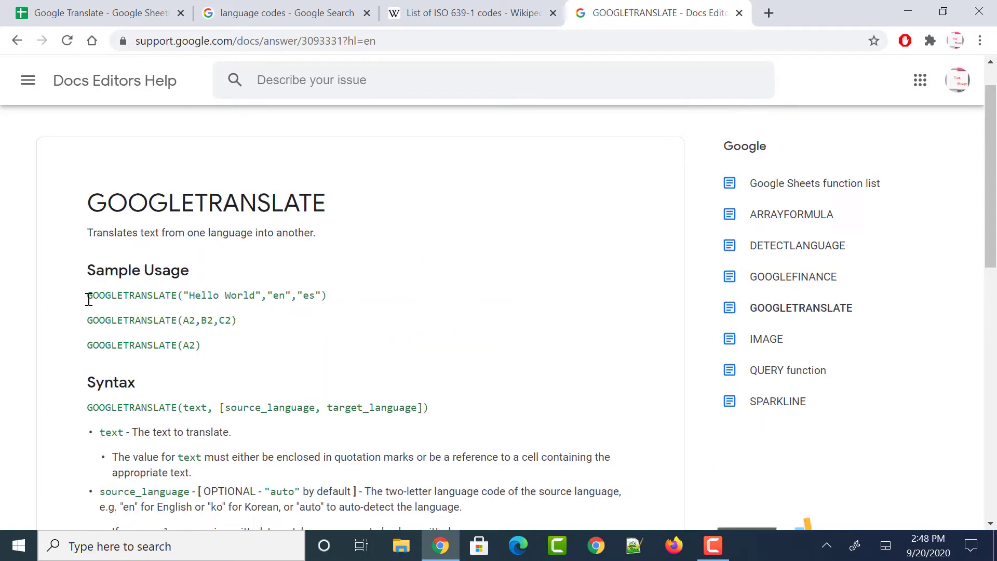
pyautogui.moveTo(88, 300); pyautogui.dragTo(358, 294)
pyautogui.click(359, 294)
pyautogui.doubleClick(279, 297)
pyautogui.doubleClick(309, 294)
pyautogui.click(395, 304)
# Scroll through the 'language codes' Google results listing ISO 639 codes
pyautogui.click(270, 14)
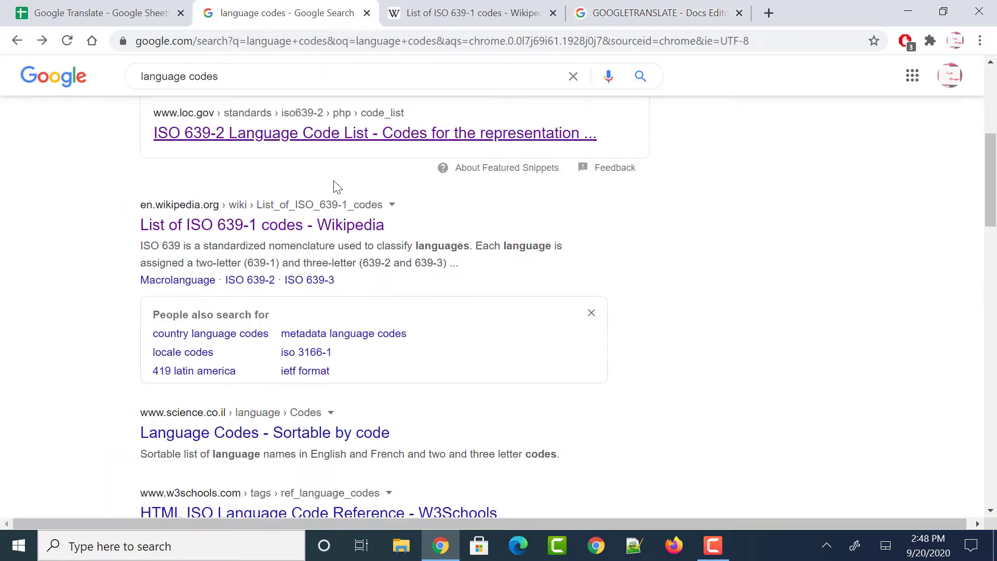
pyautogui.scroll(6, 336, 186)
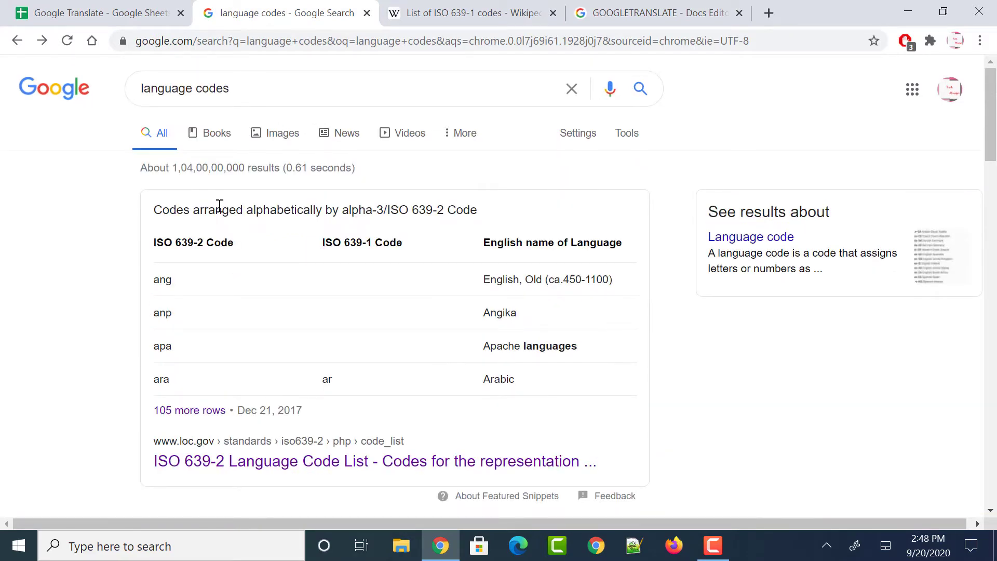
pyautogui.scroll(-3, 208, 170)
pyautogui.scroll(-2, 209, 172)
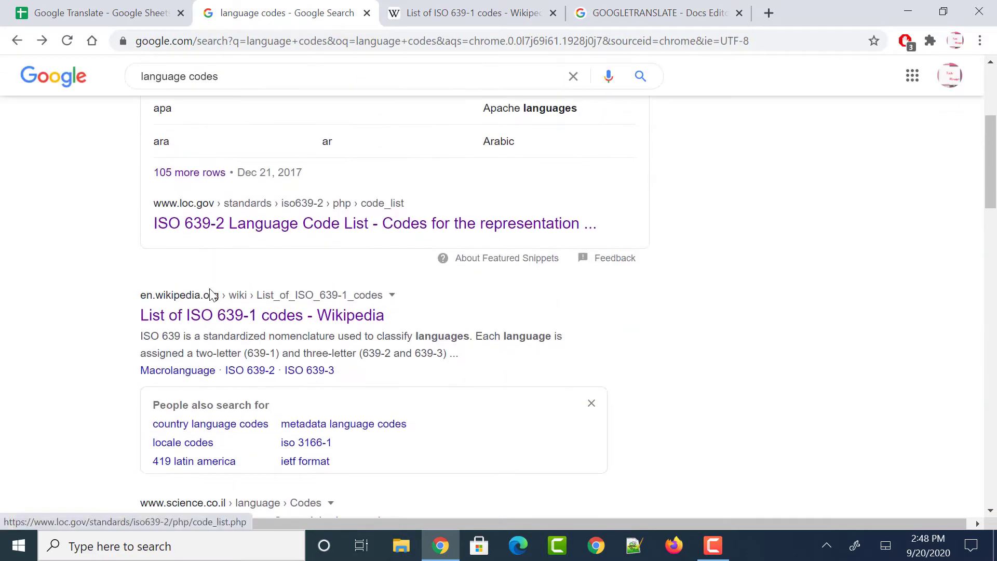
# Find English in Wikipedia's ISO 639-1 list and circle its code, en
pyautogui.click(450, 7)
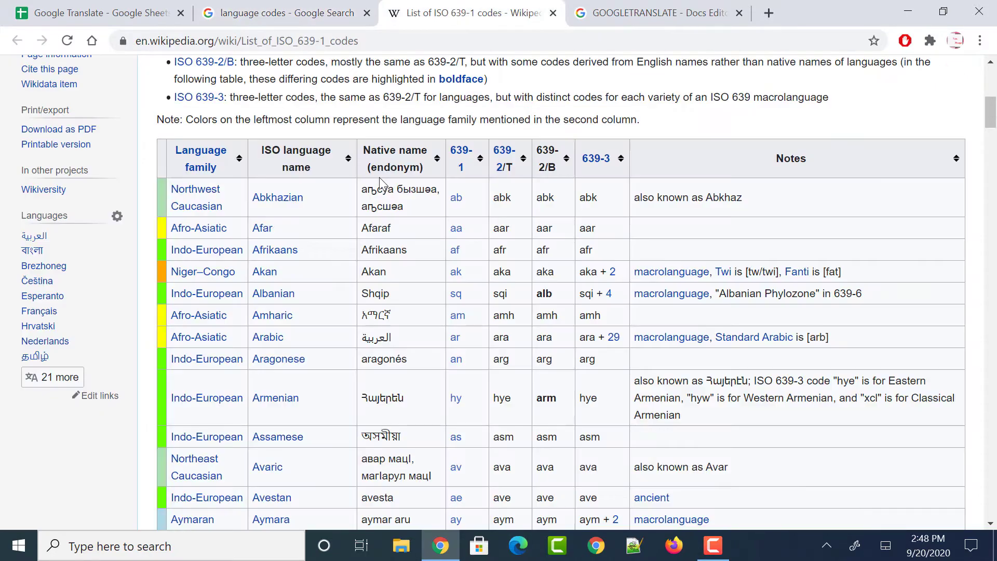
pyautogui.scroll(2, 328, 265)
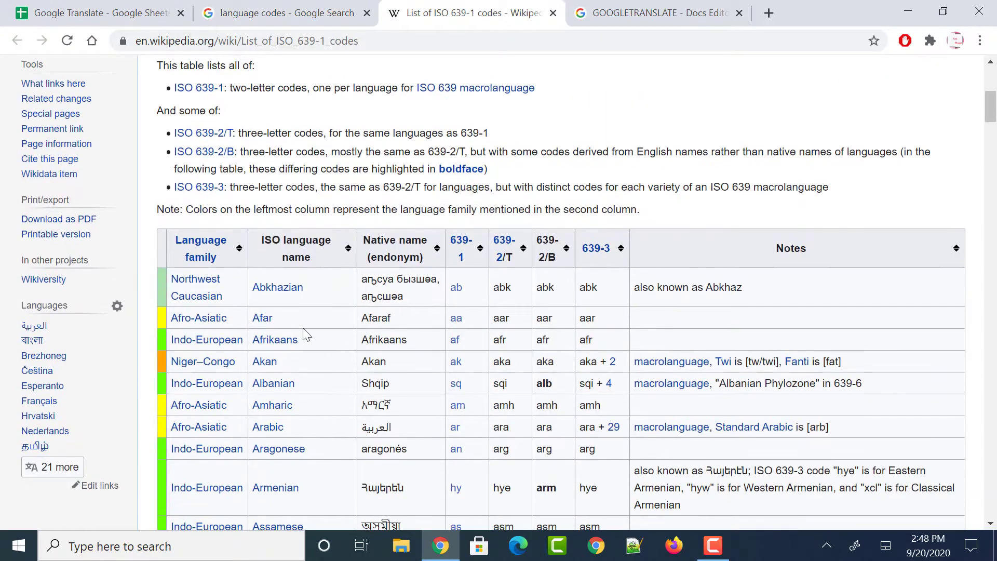
pyautogui.scroll(-4, 322, 435)
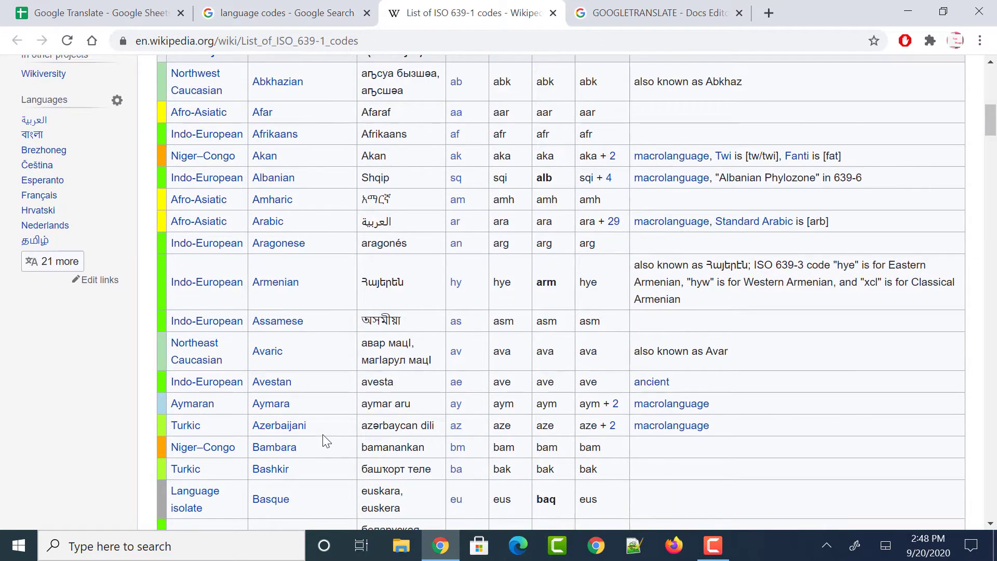
pyautogui.hotkey('ctrl', 'f')
pyautogui.write('english')
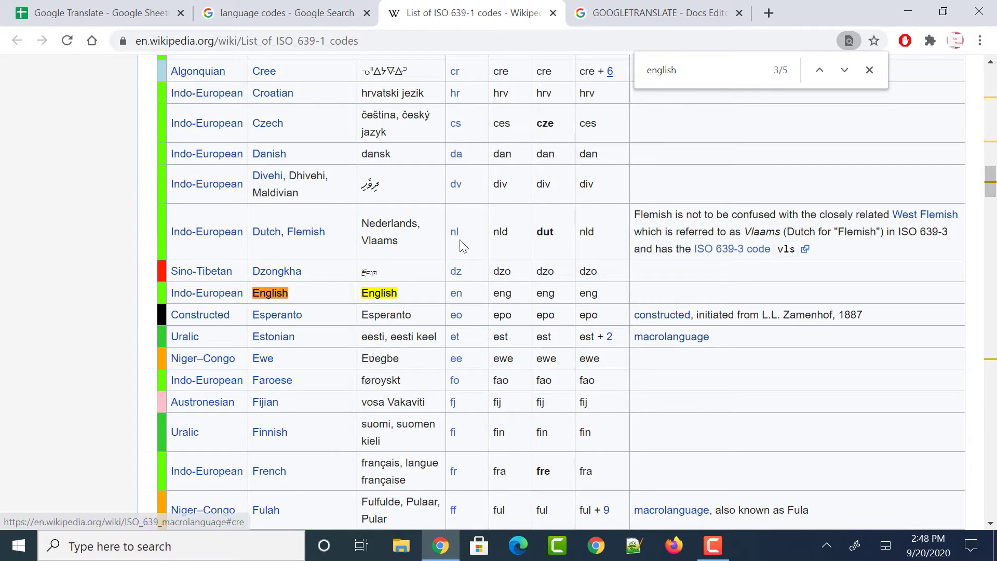
pyautogui.moveTo(468, 285)
pyautogui.mouseDown()
pyautogui.moveTo(456, 316)
pyautogui.moveTo(479, 297)
pyautogui.moveTo(469, 307)
pyautogui.mouseUp()
# Look up the Spanish (es) and Italian (it) codes, then return to the spreadsheet
pyautogui.hotkey('ctrl', 'a')
pyautogui.write('spanish')
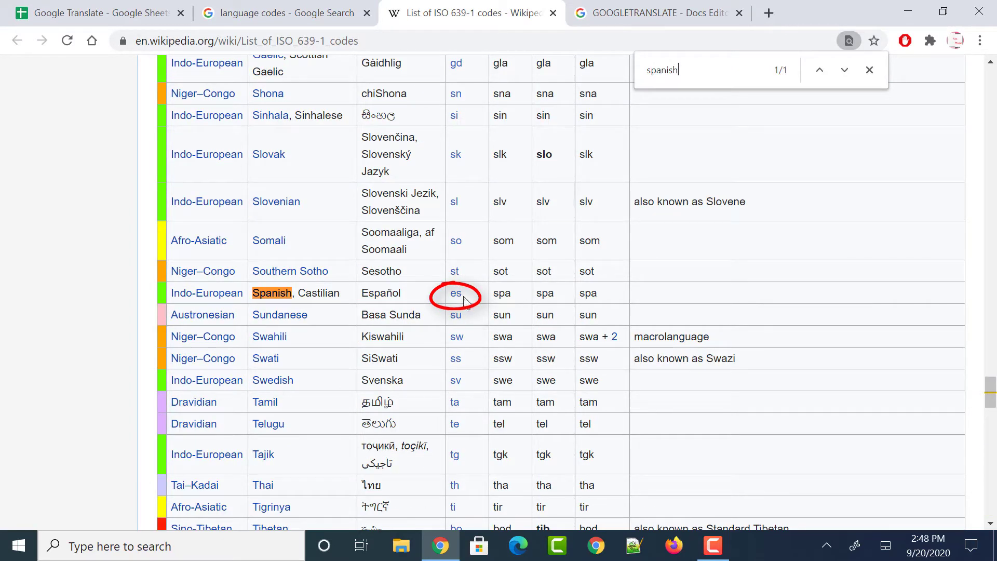
pyautogui.hotkey('ctrl', 'a')
pyautogui.write('italian')
pyautogui.moveTo(469, 298)
pyautogui.mouseDown()
pyautogui.moveTo(453, 310)
pyautogui.moveTo(469, 301)
pyautogui.mouseUp()
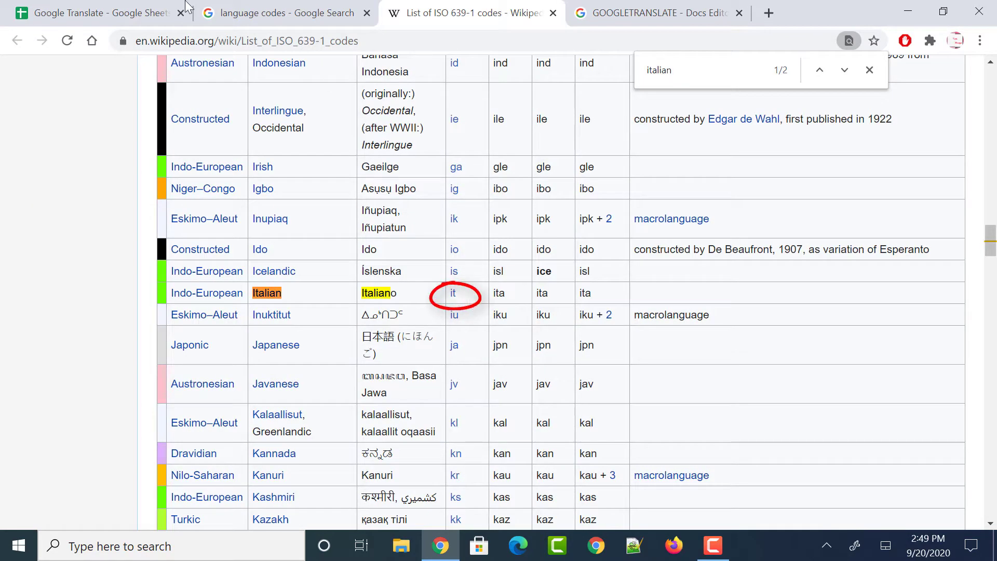
pyautogui.click(86, 11)
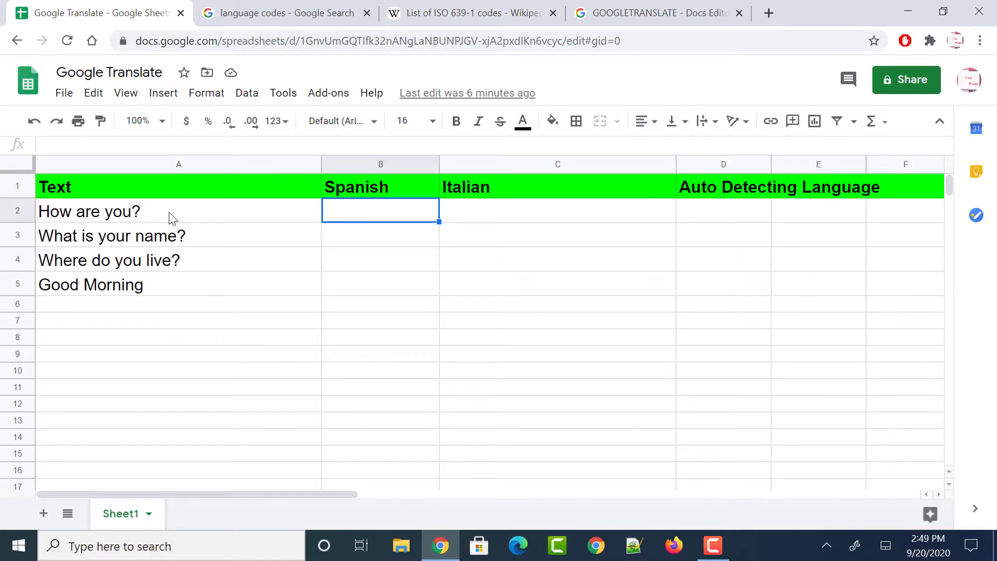
pyautogui.click(480, 220)
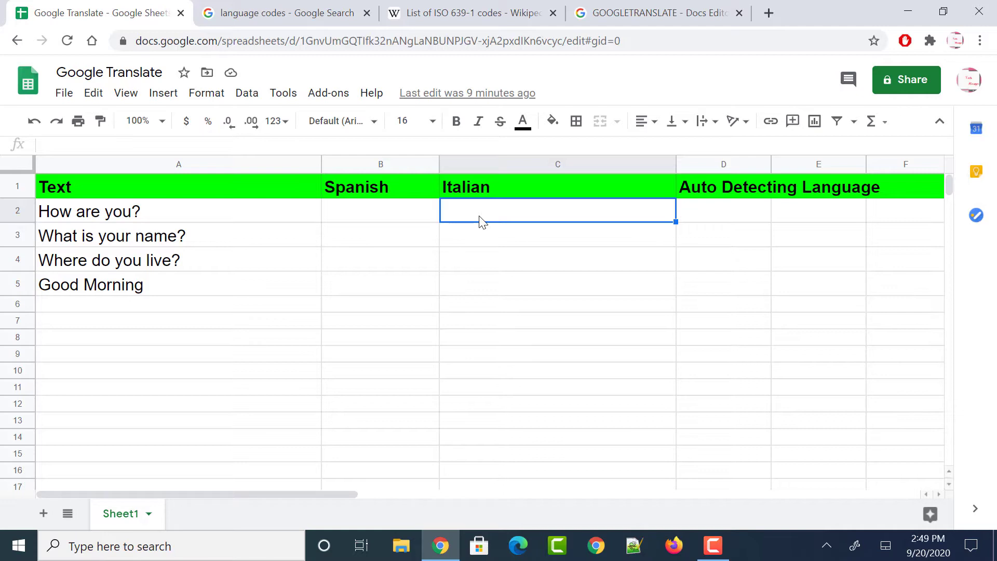
pyautogui.click(358, 221)
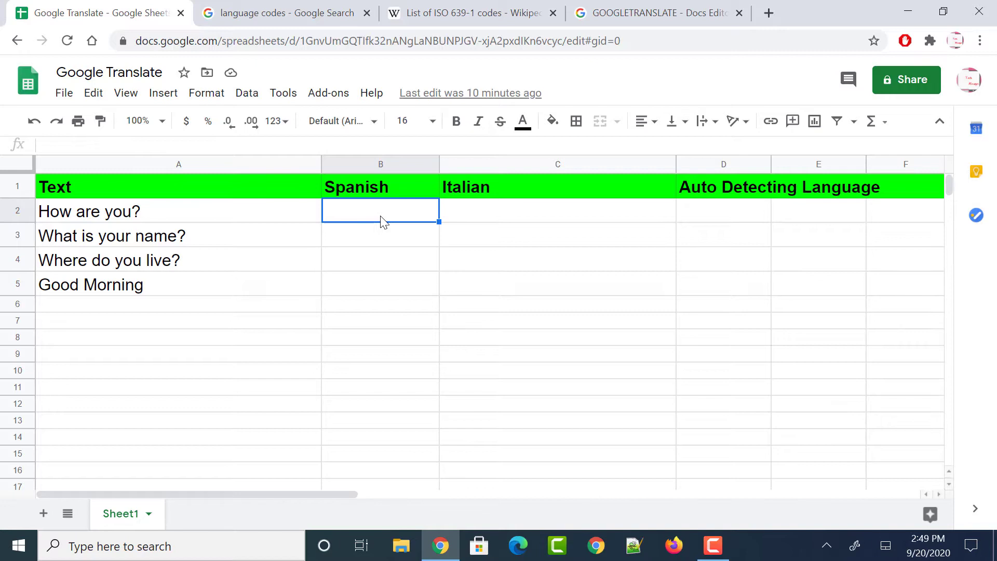
# Enter =GOOGLETRANSLATE(A2,"en","es") in B2 so it returns ¿Cómo estás?
pyautogui.write('=')
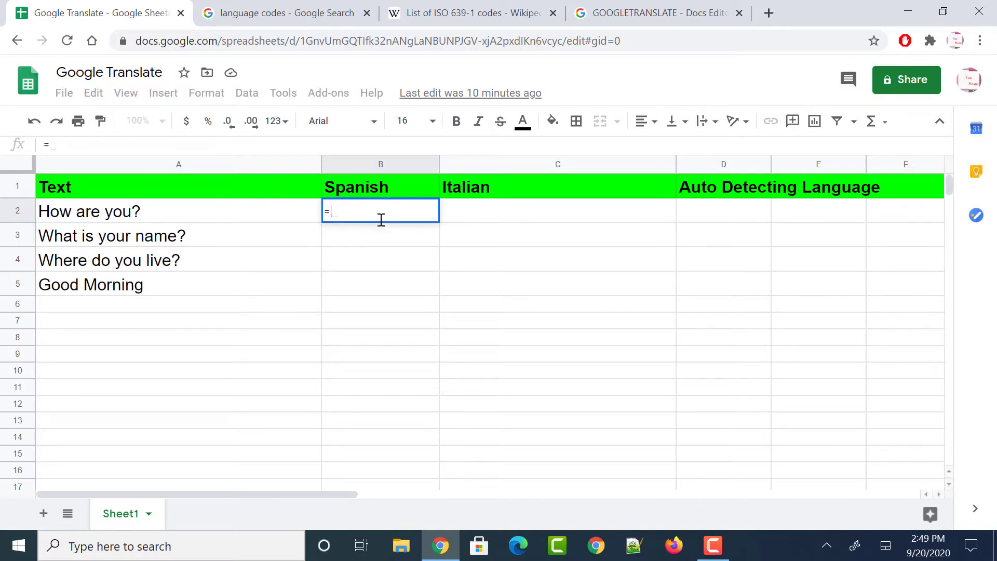
pyautogui.write('gOOGLE')
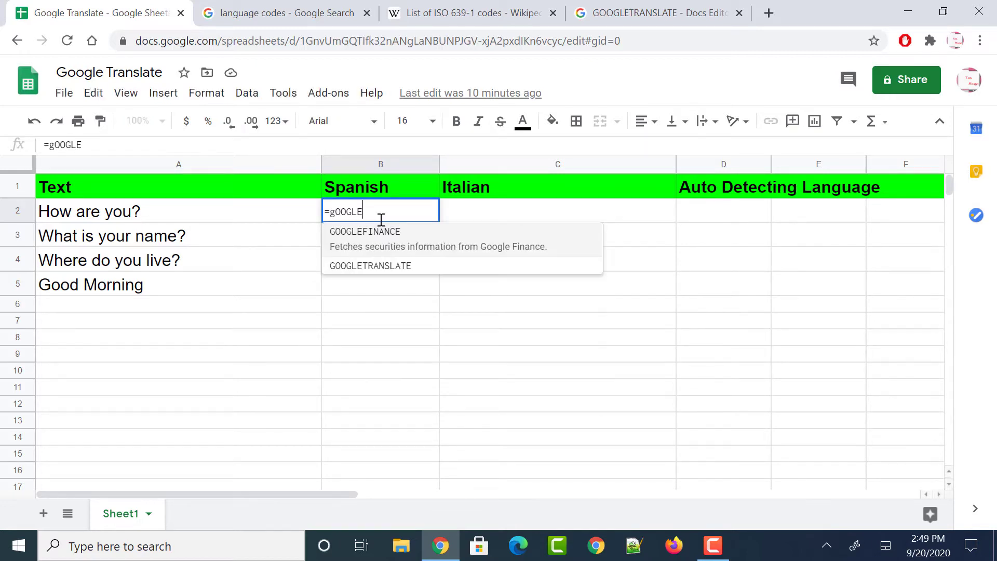
pyautogui.click(359, 268)
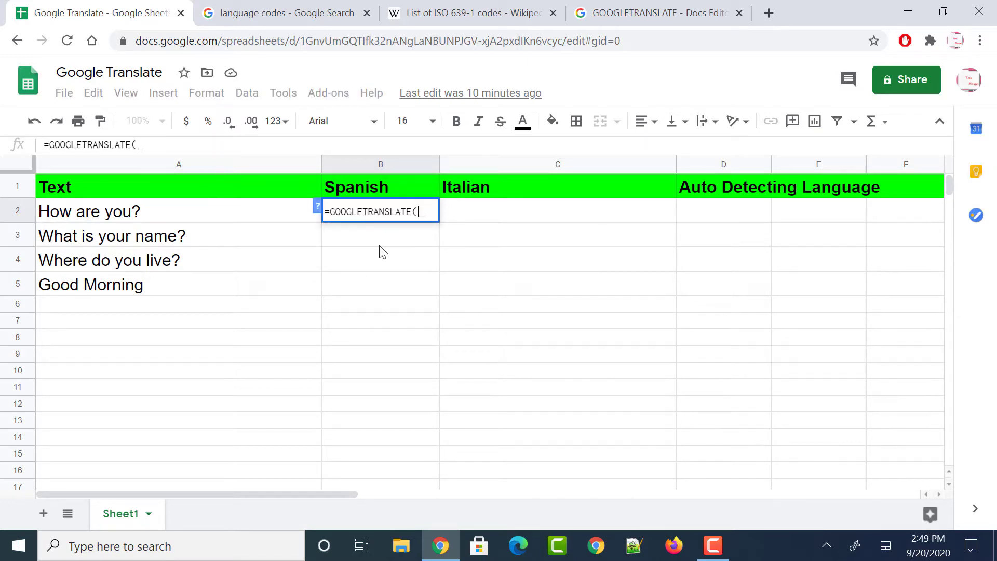
pyautogui.click(153, 217)
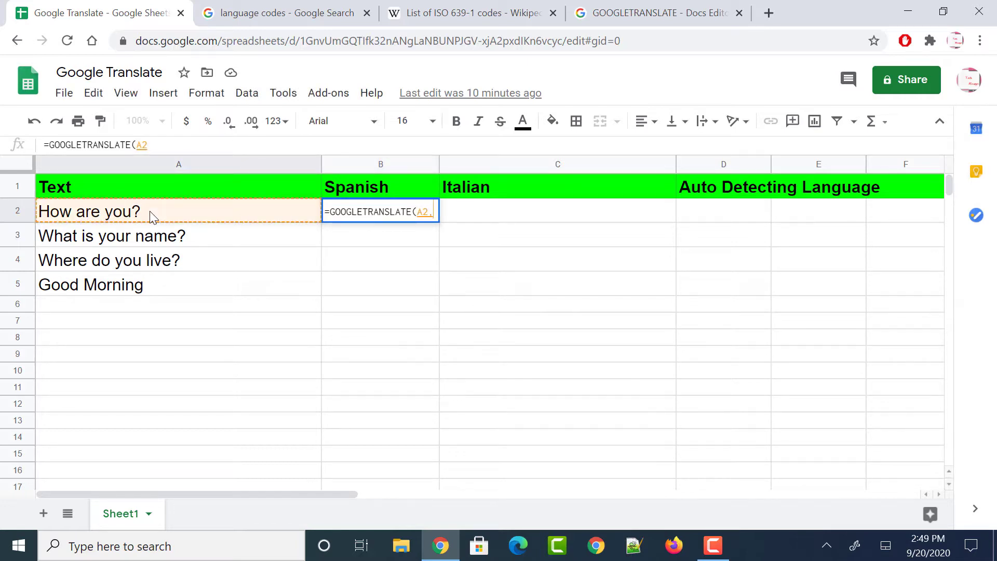
pyautogui.write(', "')
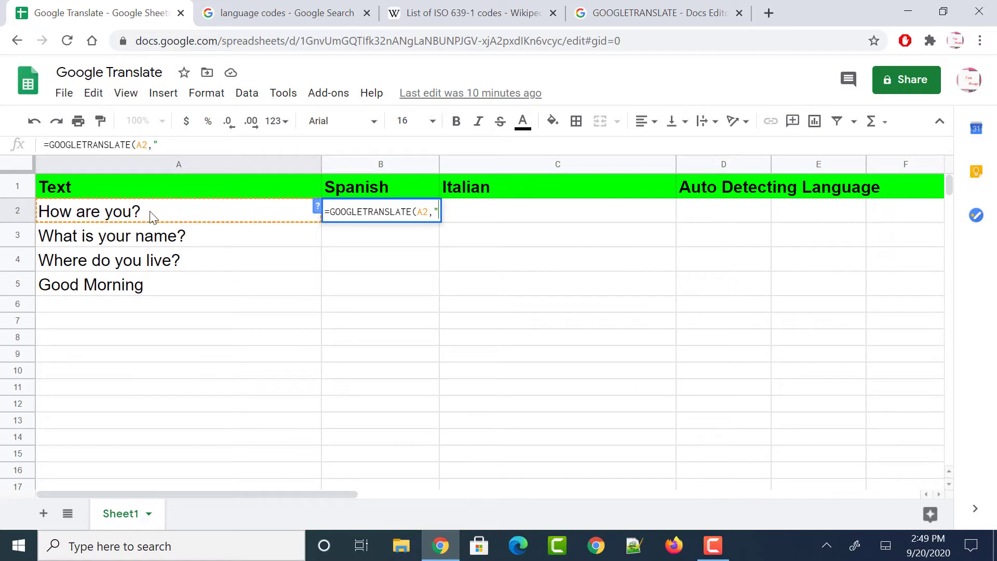
pyautogui.write('en')
pyautogui.press('BackSpace')
pyautogui.write('n')
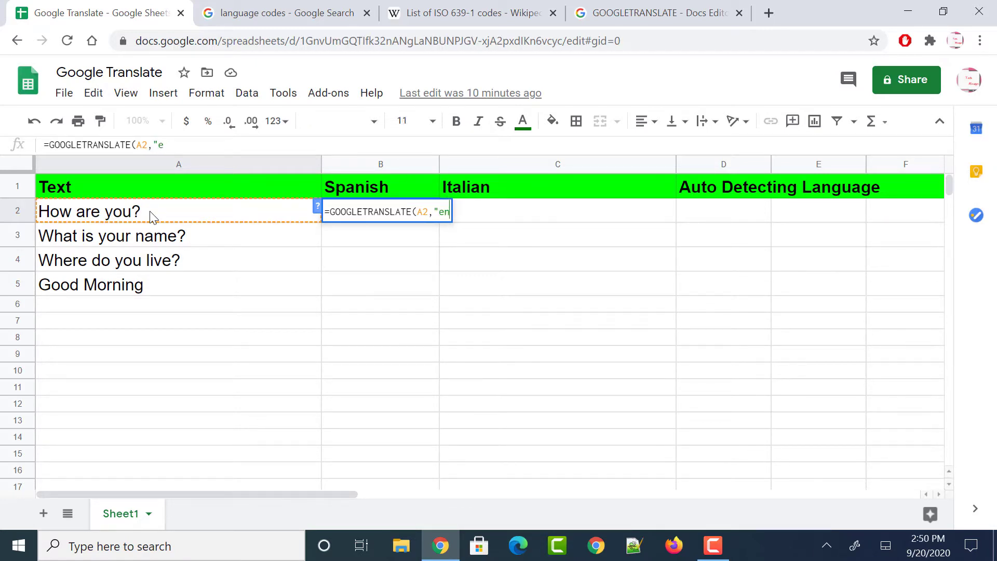
pyautogui.write('",')
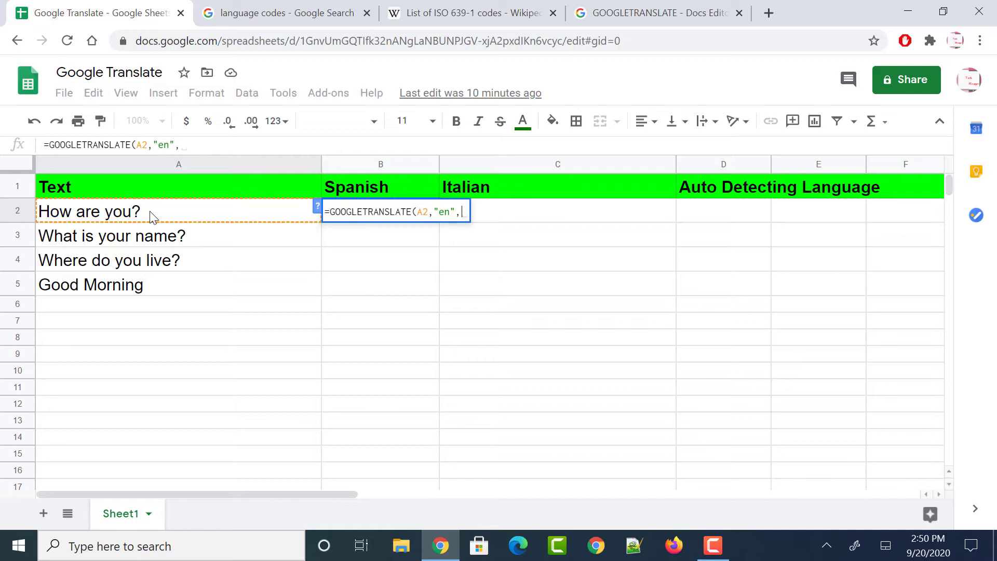
pyautogui.write('"')
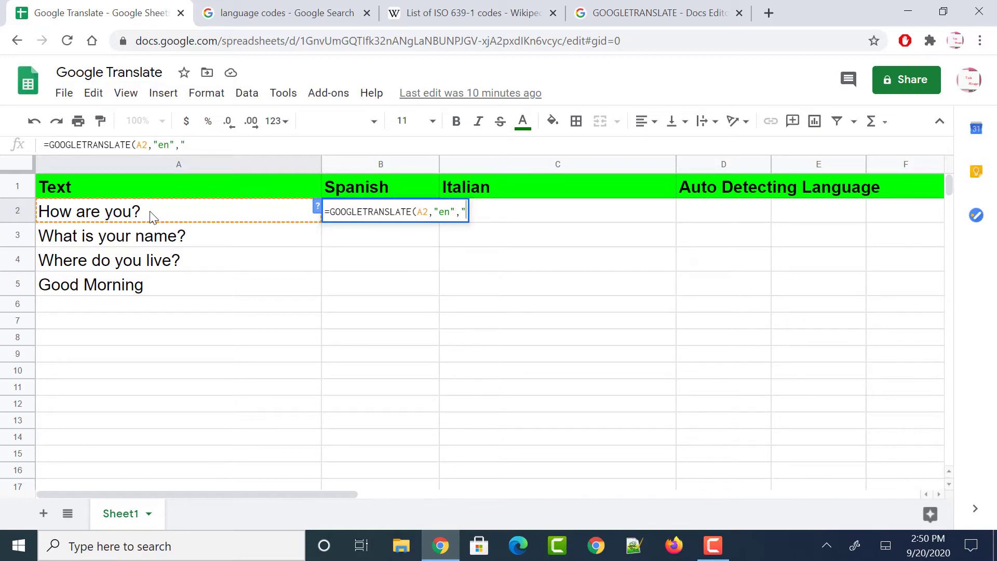
pyautogui.write('es")')
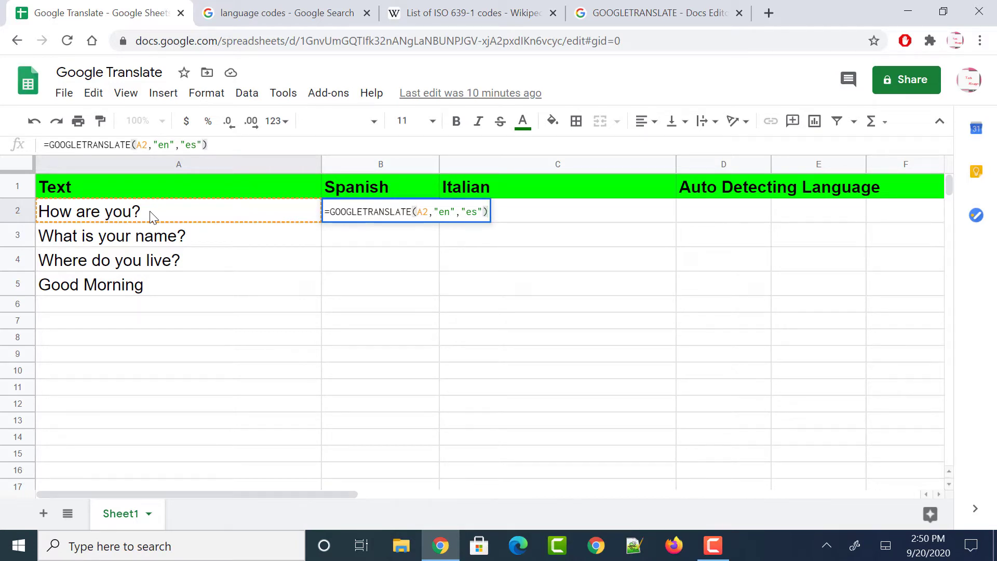
pyautogui.press('Return')
pyautogui.click(366, 219)
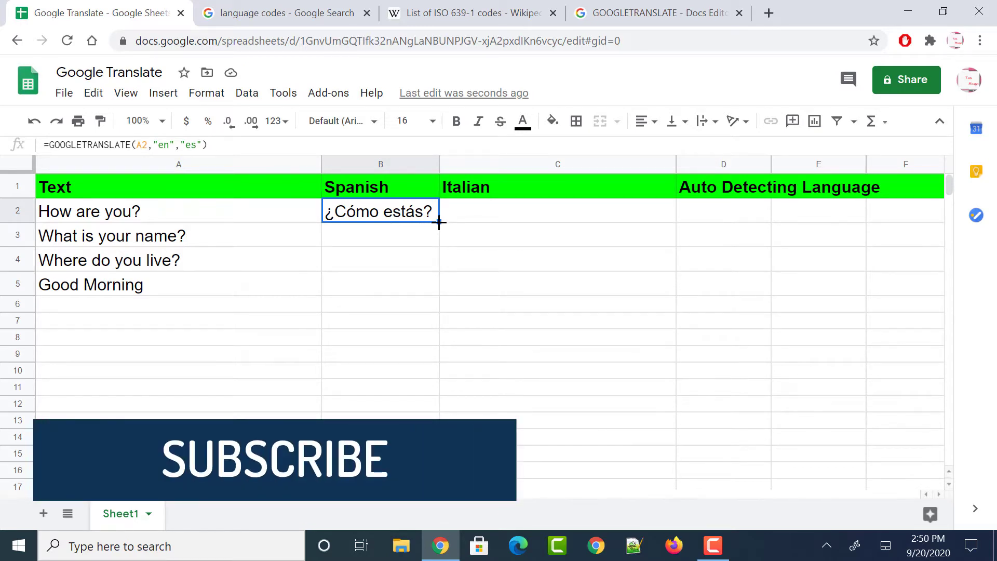
# Fill B2's Spanish formula down to B5, auto-fit column B, and start =GOOGLE in C2
pyautogui.moveTo(439, 223); pyautogui.dragTo(432, 270)
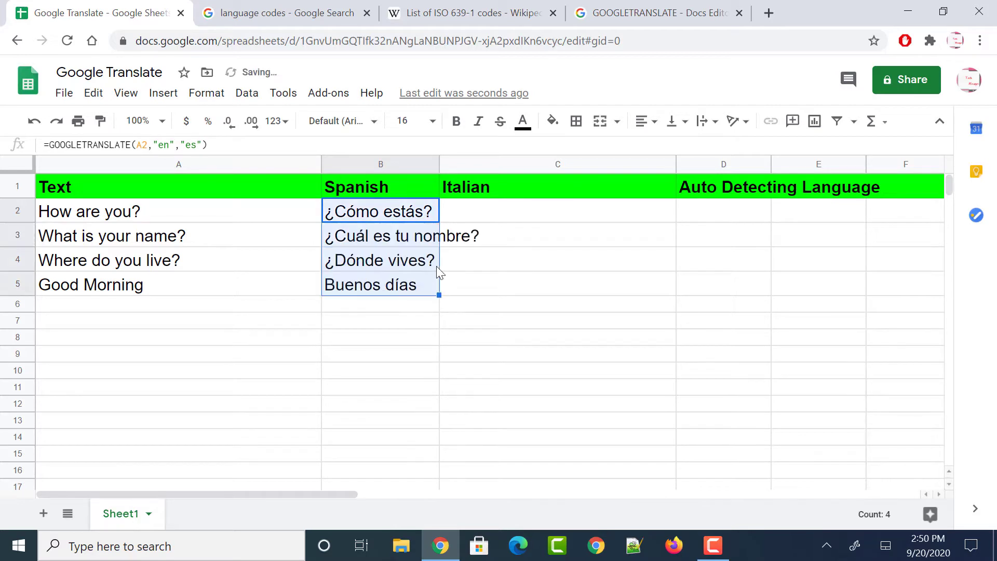
pyautogui.doubleClick(438, 169)
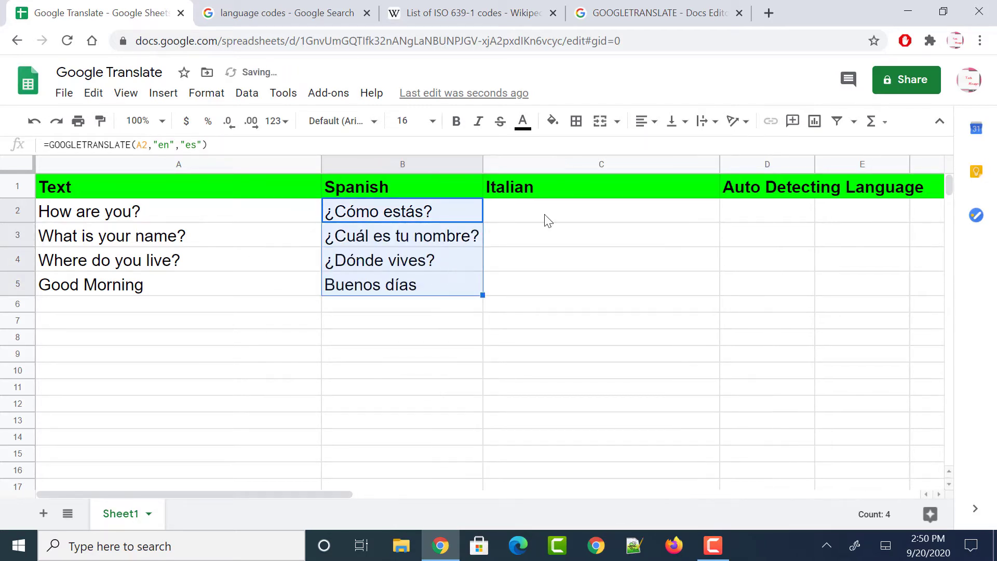
pyautogui.click(535, 218)
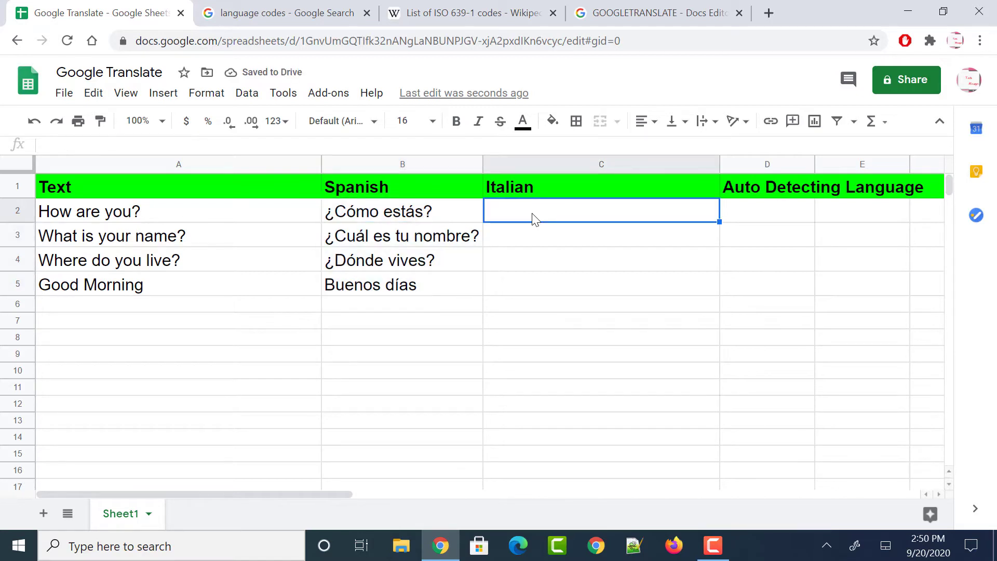
pyautogui.write('=GOOGLE')
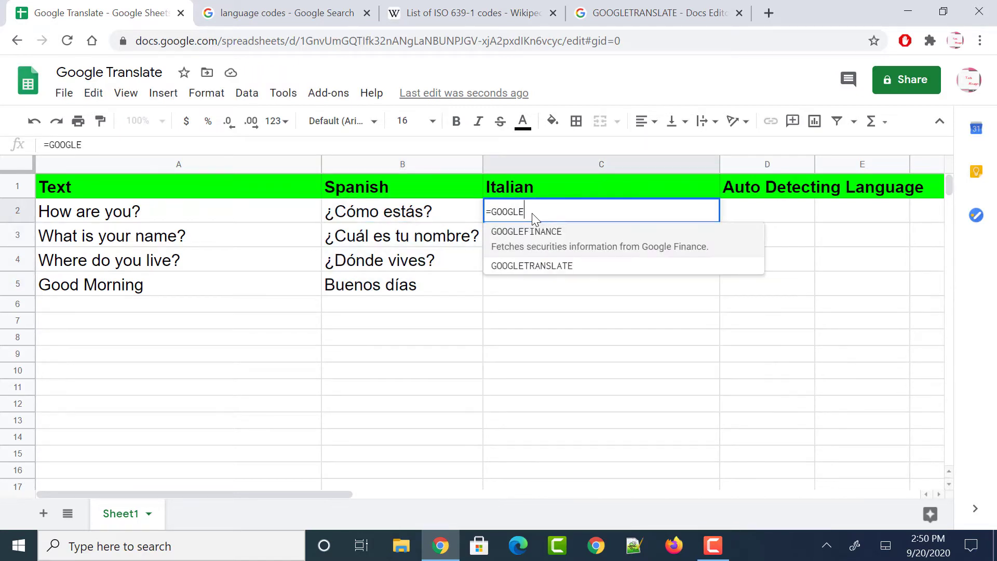
# Enter =GOOGLETRANSLATE(A2,"en","it") in C2 and fill it down to C5
pyautogui.click(520, 270)
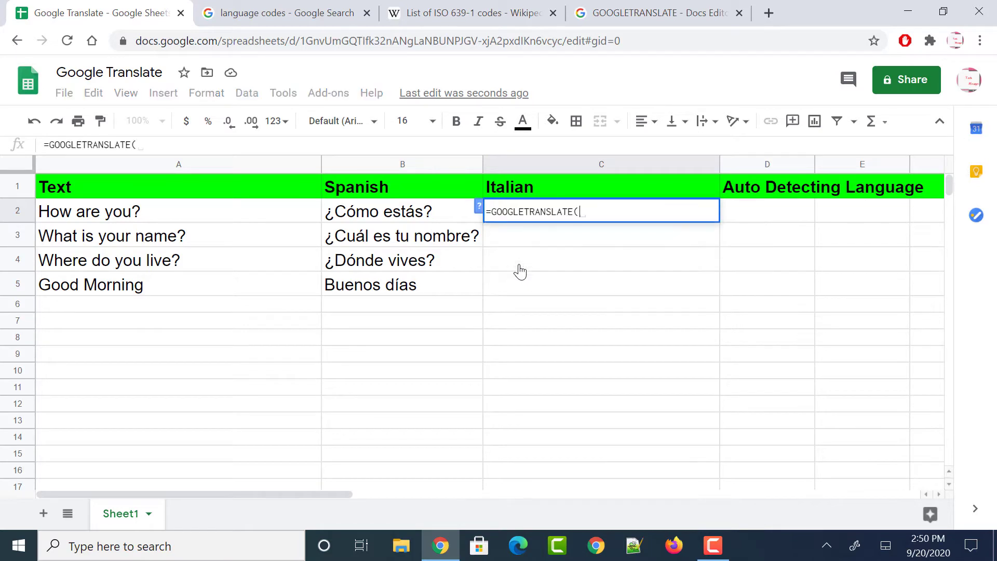
pyautogui.click(210, 214)
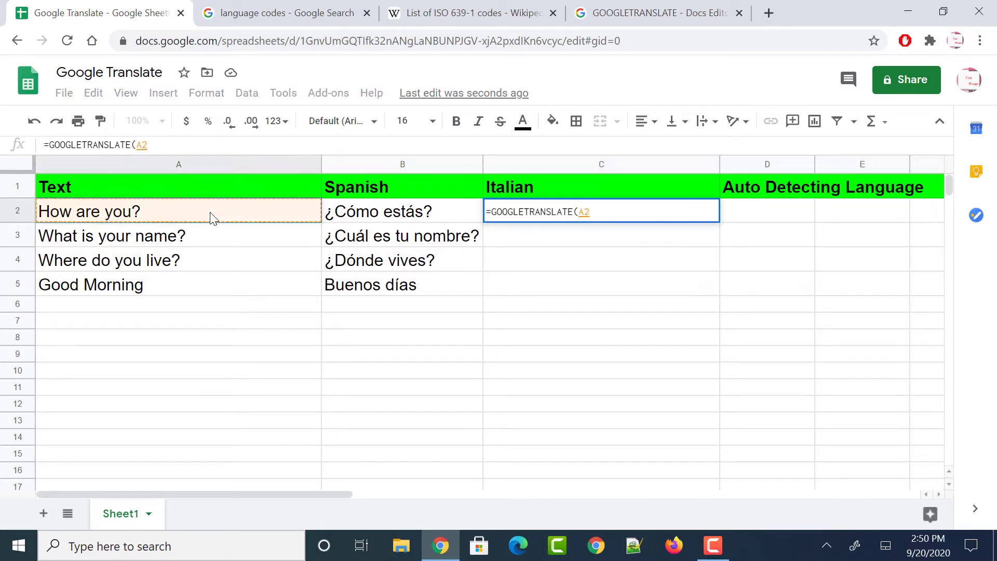
pyautogui.write(',"EN"')
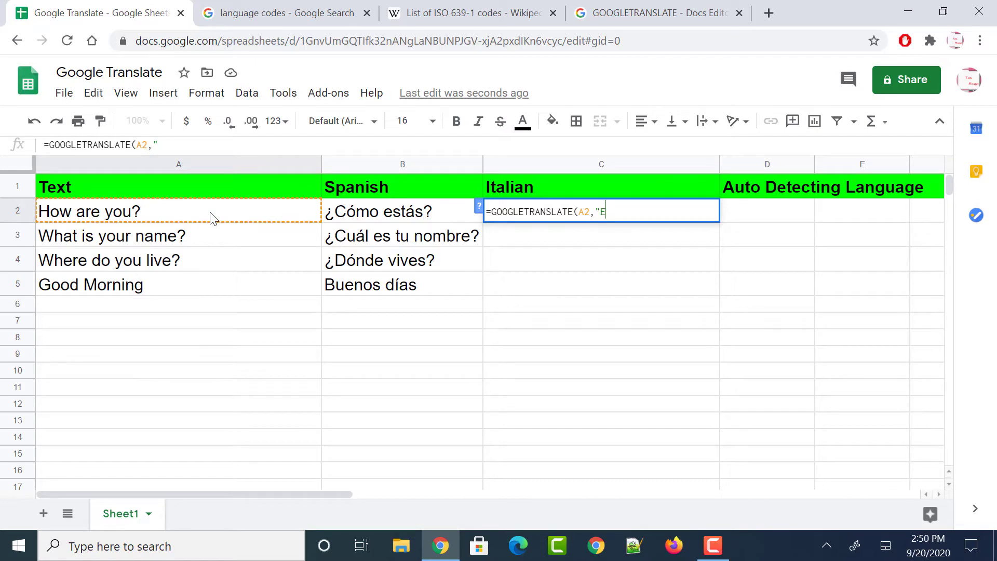
pyautogui.press('BackSpace')
pyautogui.press('BackSpace')
pyautogui.press('BackSpace')
pyautogui.write('en",')
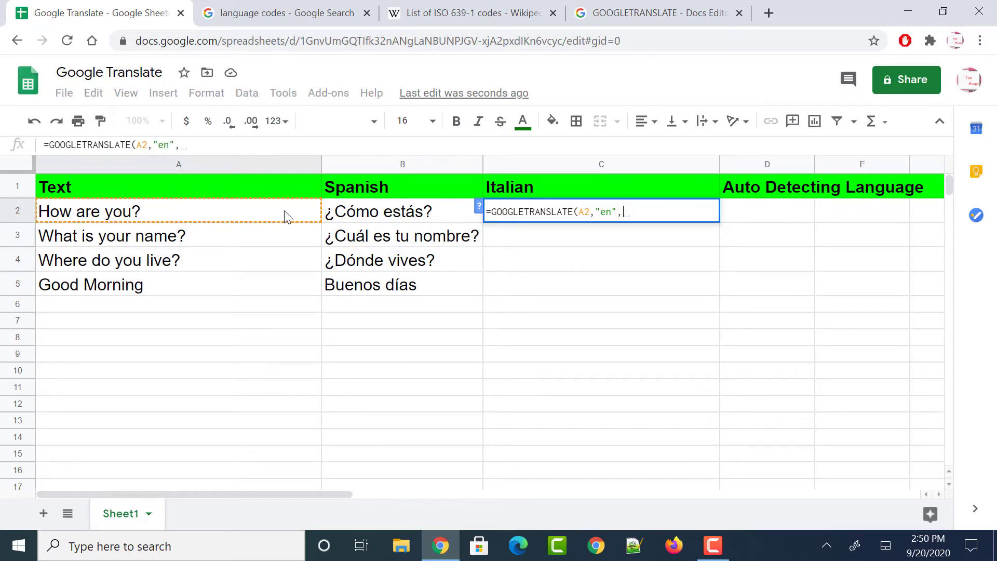
pyautogui.write('"')
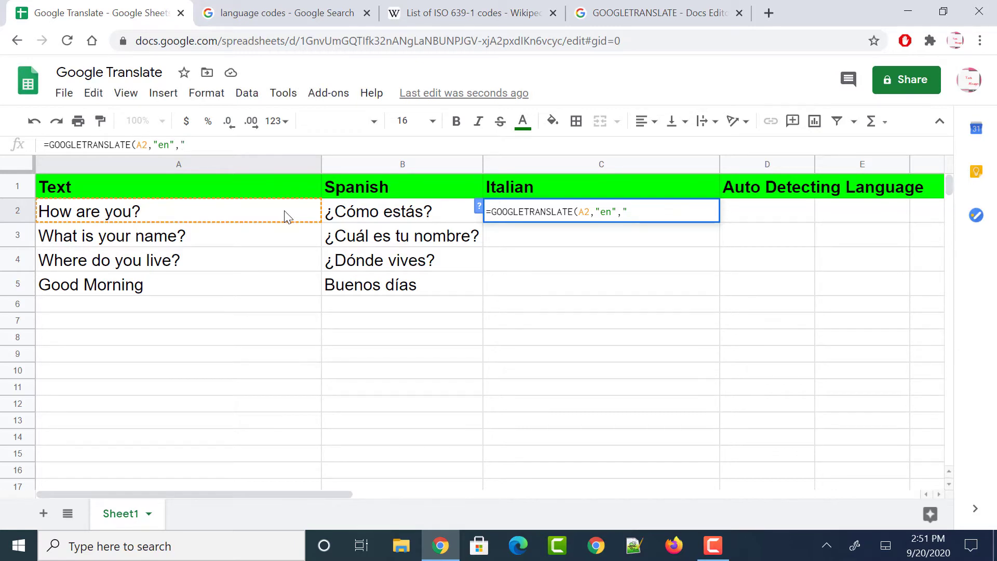
pyautogui.write('it")')
pyautogui.press('Return')
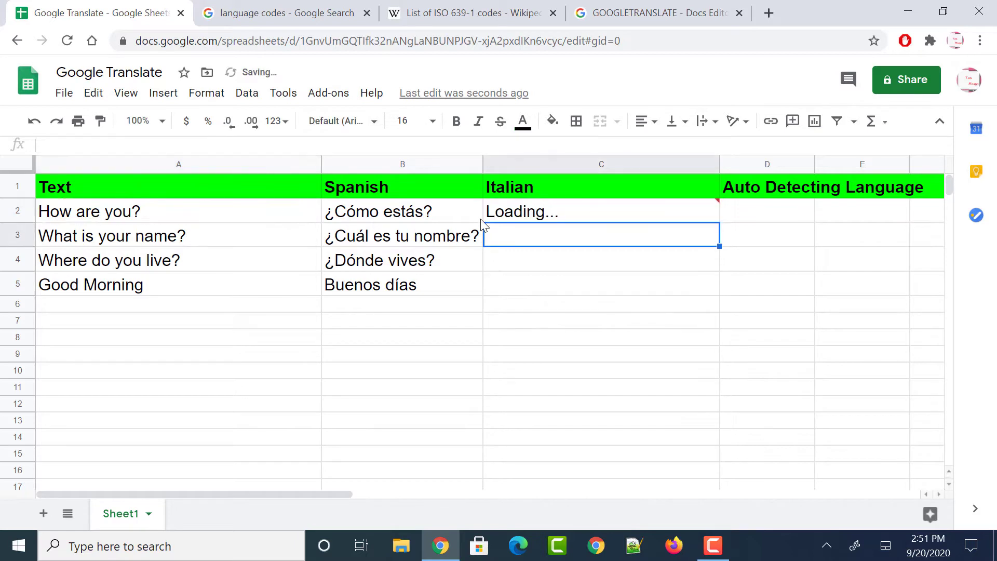
pyautogui.click(518, 216)
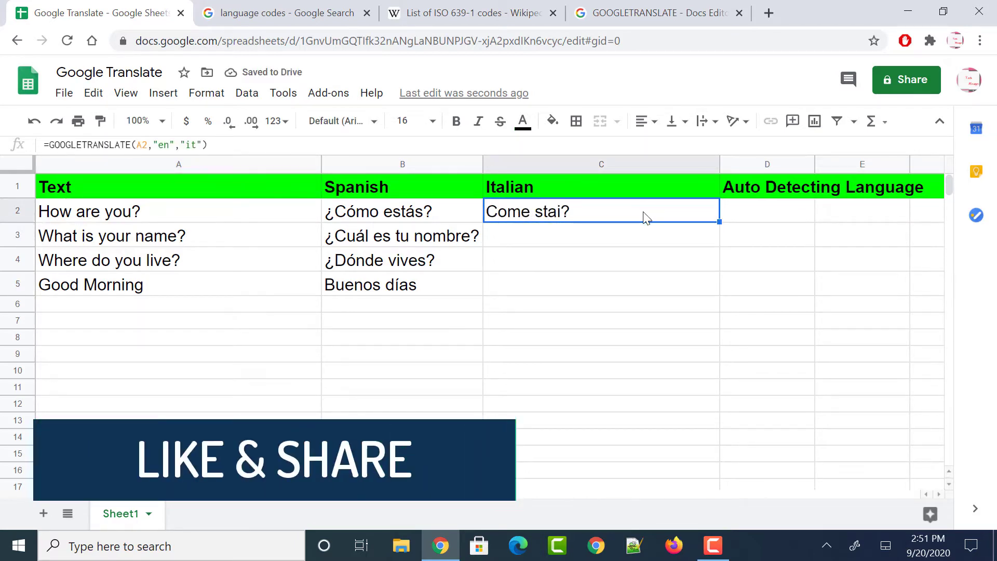
pyautogui.moveTo(720, 222); pyautogui.dragTo(719, 281)
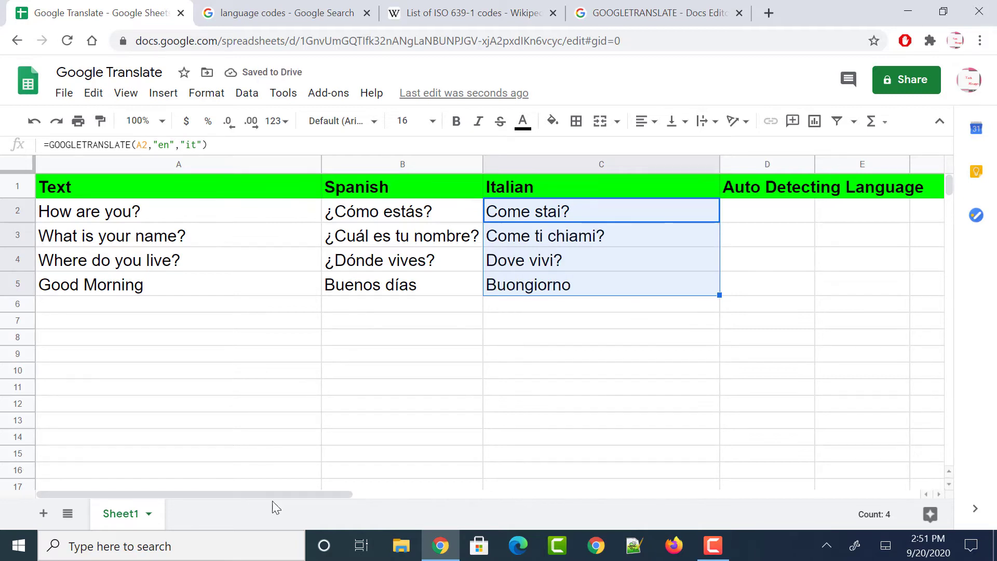
pyautogui.click(417, 216)
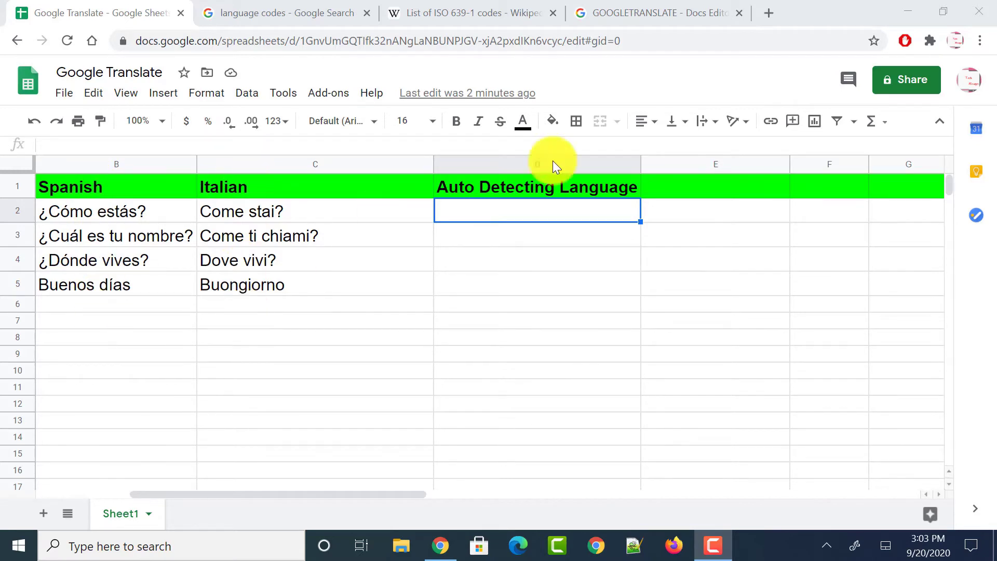
pyautogui.click(469, 213)
# Enter =GOOGLETRANSLATE(B2,"auto","fr") in D2, returning Comment ça va?
pyautogui.write('=goo')
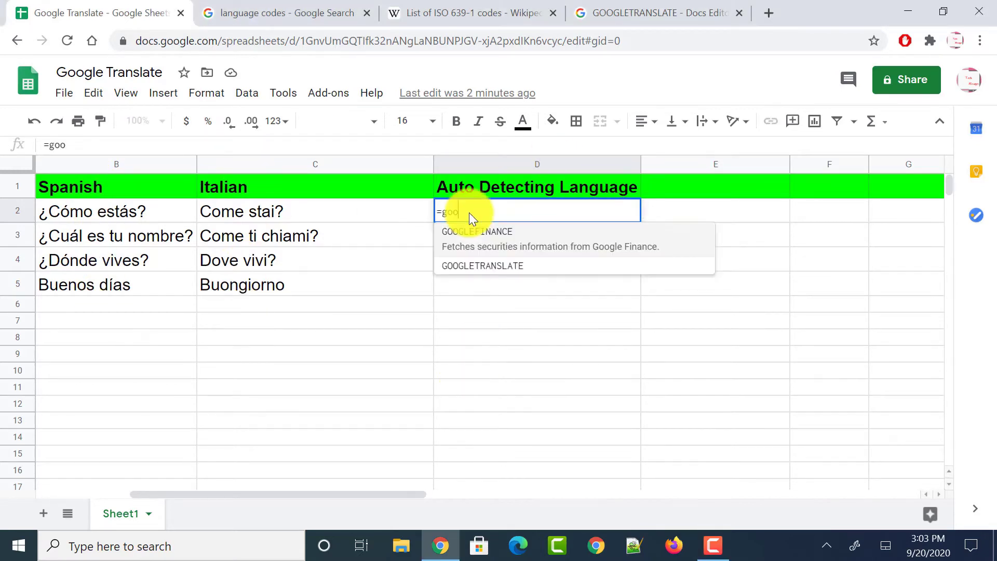
pyautogui.click(475, 266)
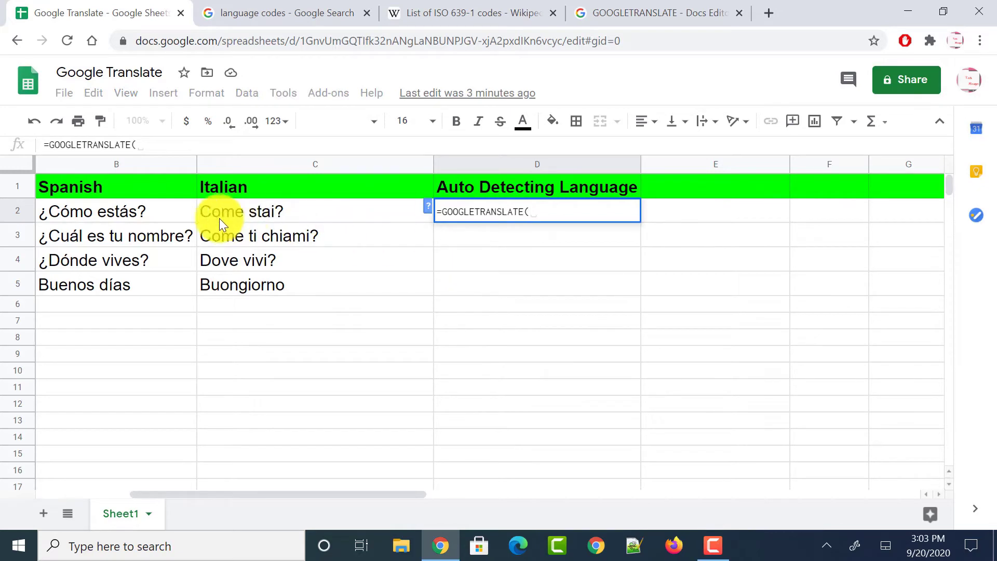
pyautogui.click(166, 216)
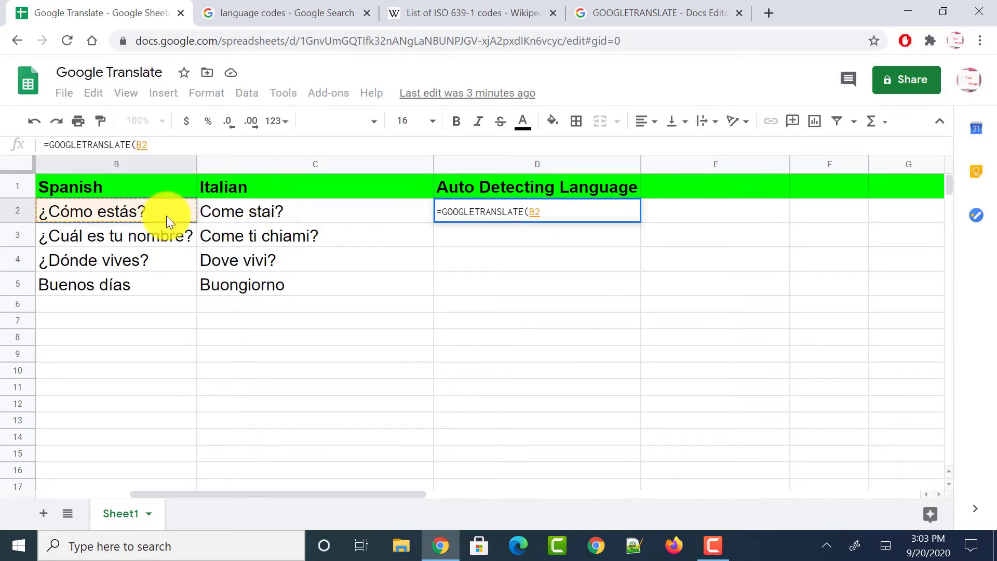
pyautogui.write(',"a')
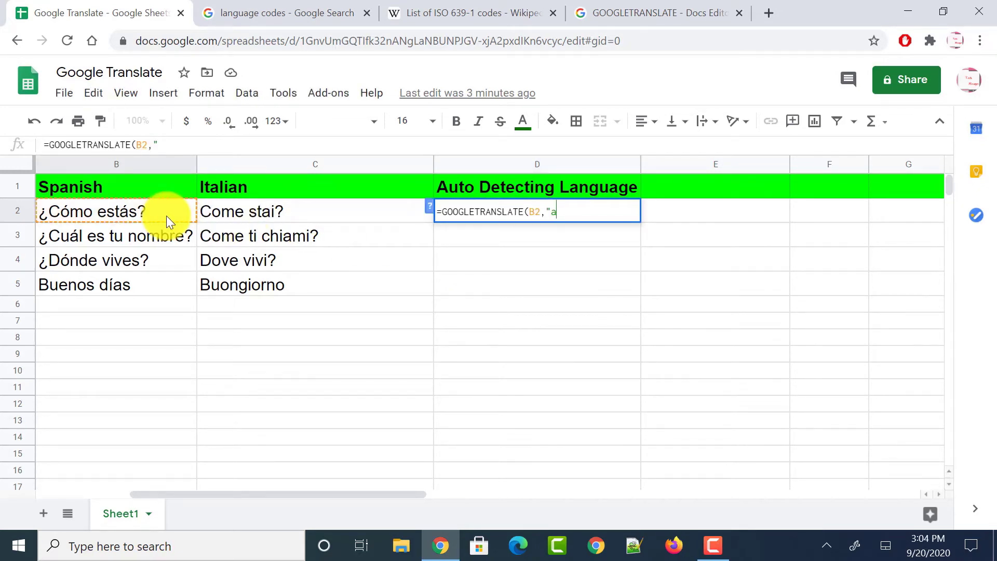
pyautogui.write('uto","fr")')
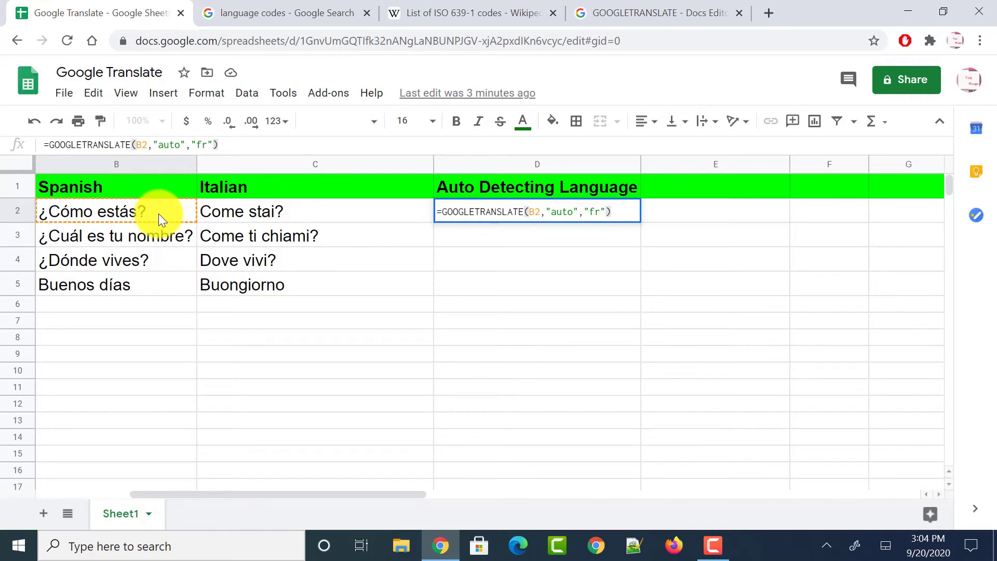
pyautogui.click(475, 238)
pyautogui.click(520, 218)
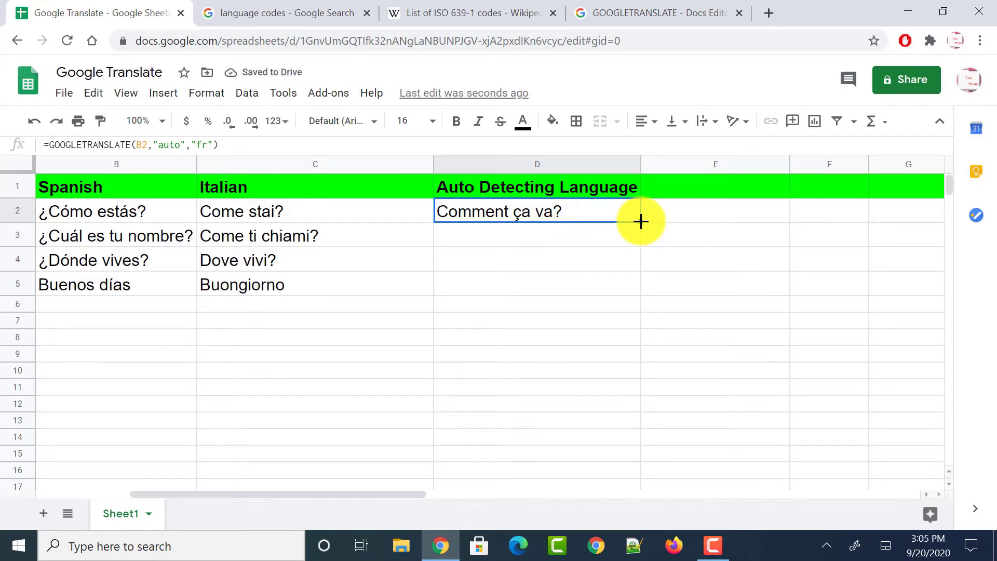
# Copy D2's French formula to E2, auto-fit column E, and fill D2:E2 down to row 5
pyautogui.moveTo(641, 221); pyautogui.dragTo(684, 220)
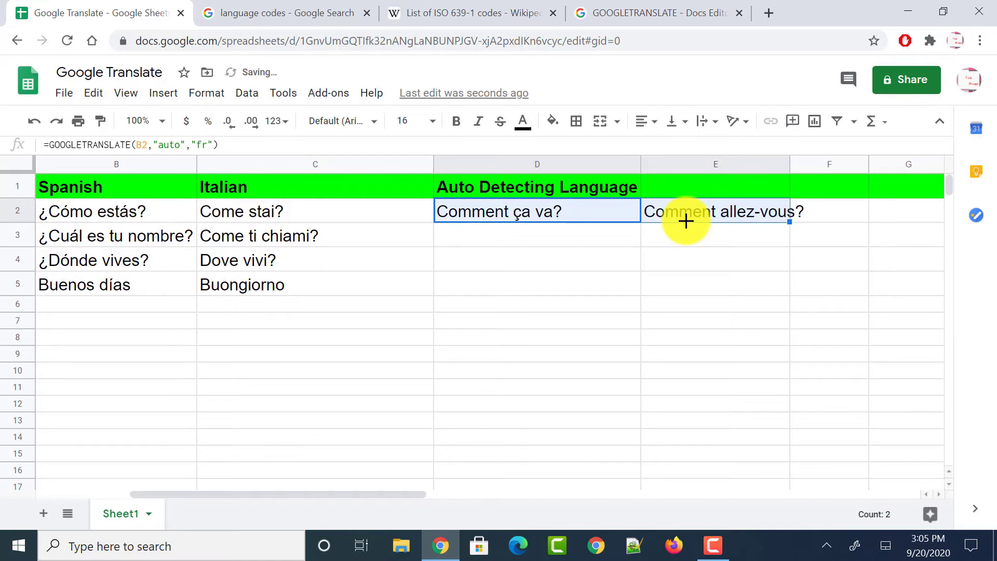
pyautogui.doubleClick(789, 159)
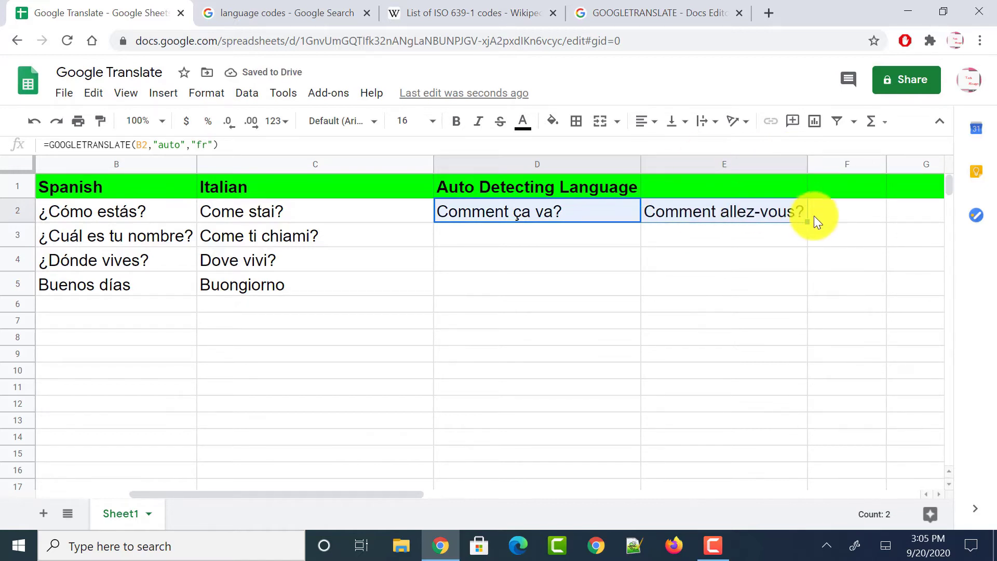
pyautogui.moveTo(808, 222); pyautogui.dragTo(803, 290)
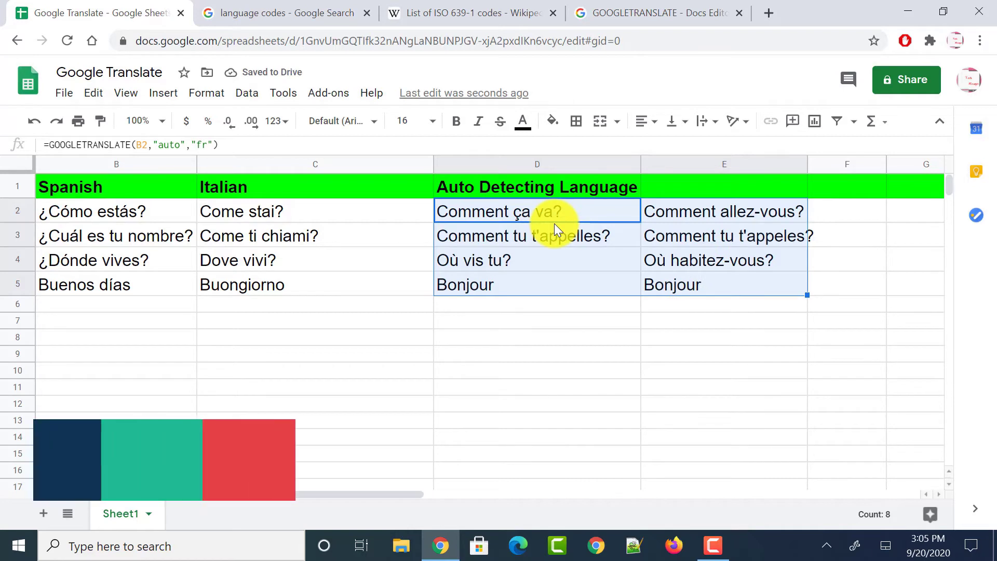
pyautogui.rightClick(553, 223)
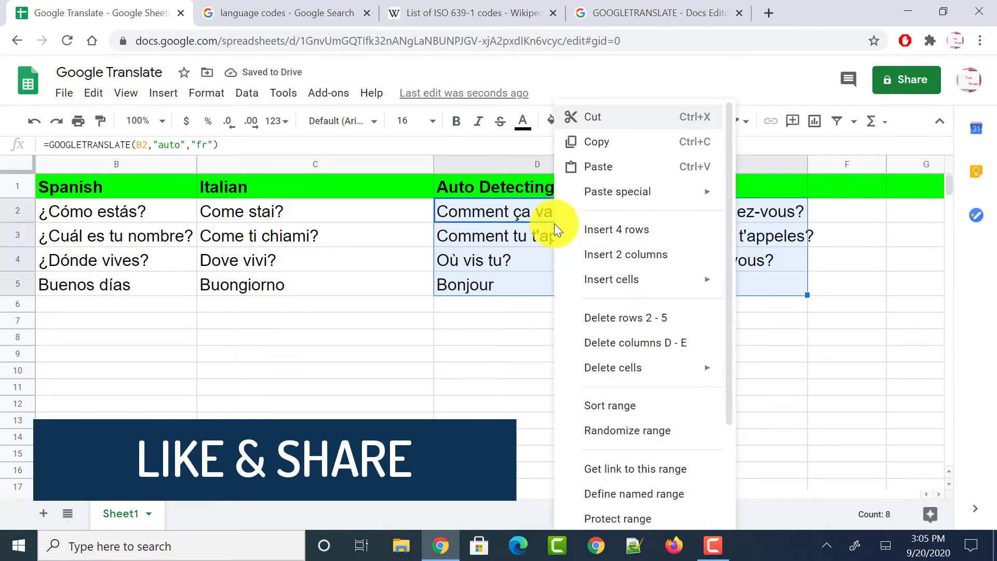
# Dismiss the context menu and select D2 to clear the French translations
pyautogui.click(587, 214)
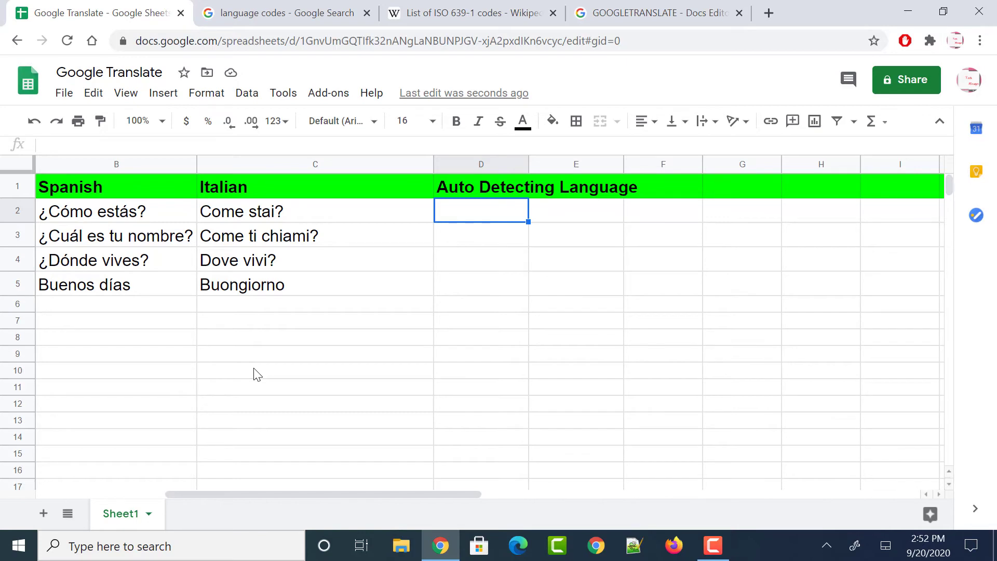
# Enter =GOOGLETRANSLATE(B2) in D2 to get How are you? and auto-fit column D
pyautogui.write('=Goo')
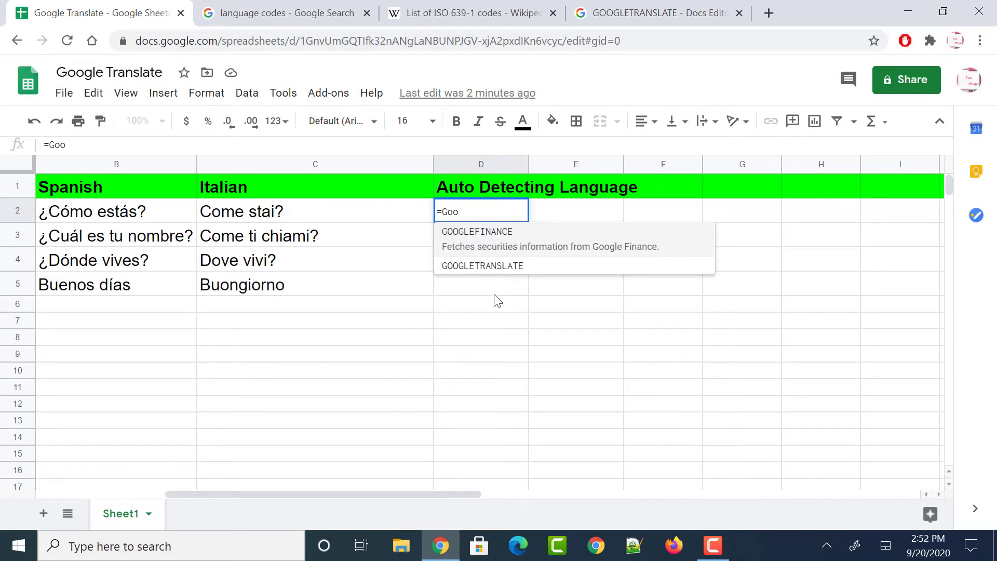
pyautogui.click(487, 267)
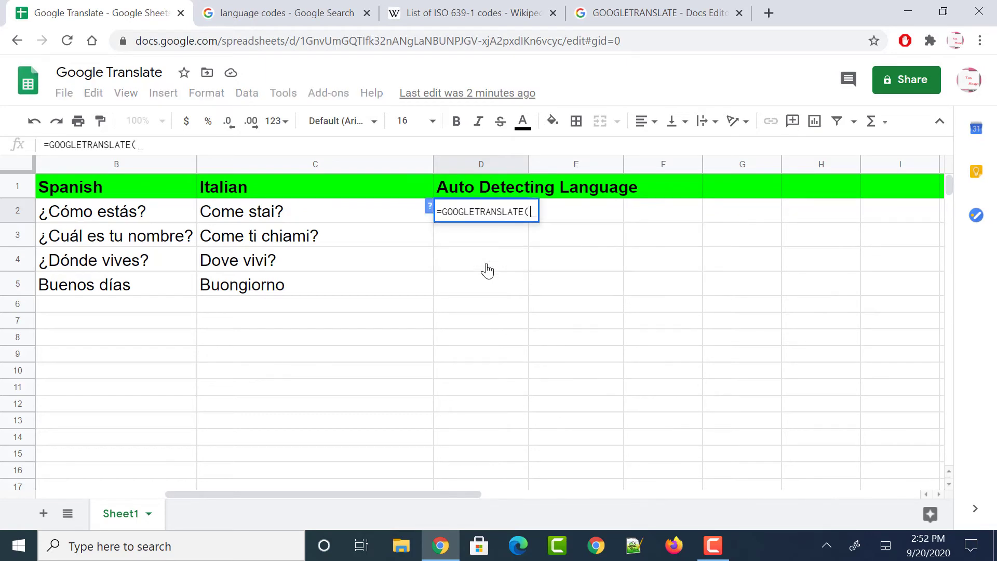
pyautogui.click(149, 215)
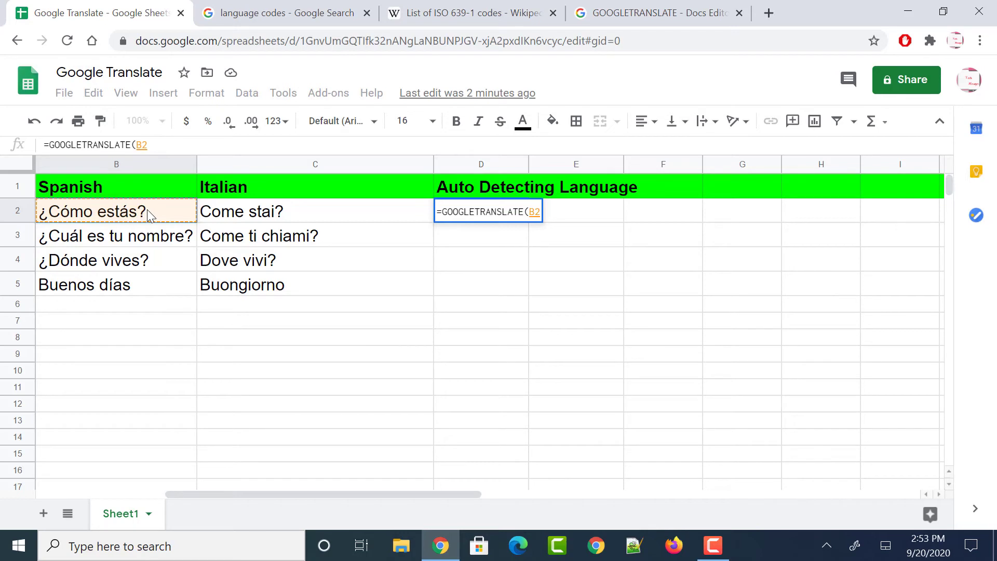
pyautogui.write(')')
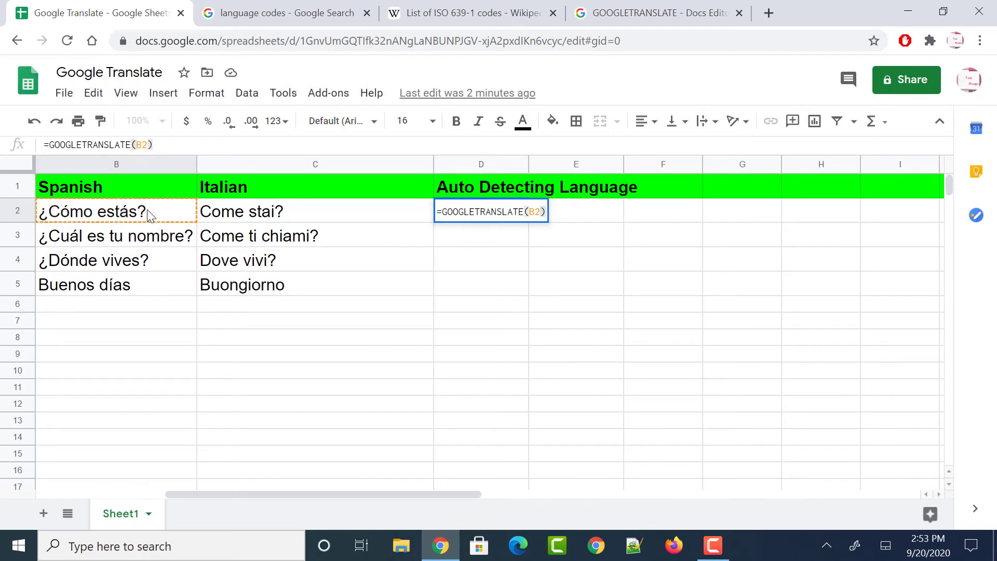
pyautogui.press('Return')
pyautogui.click(494, 212)
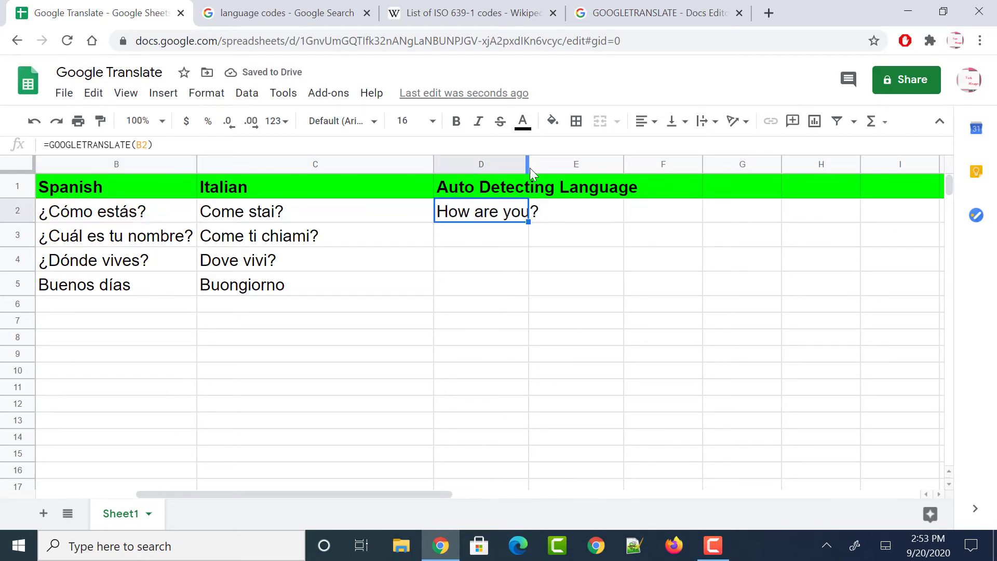
pyautogui.doubleClick(528, 166)
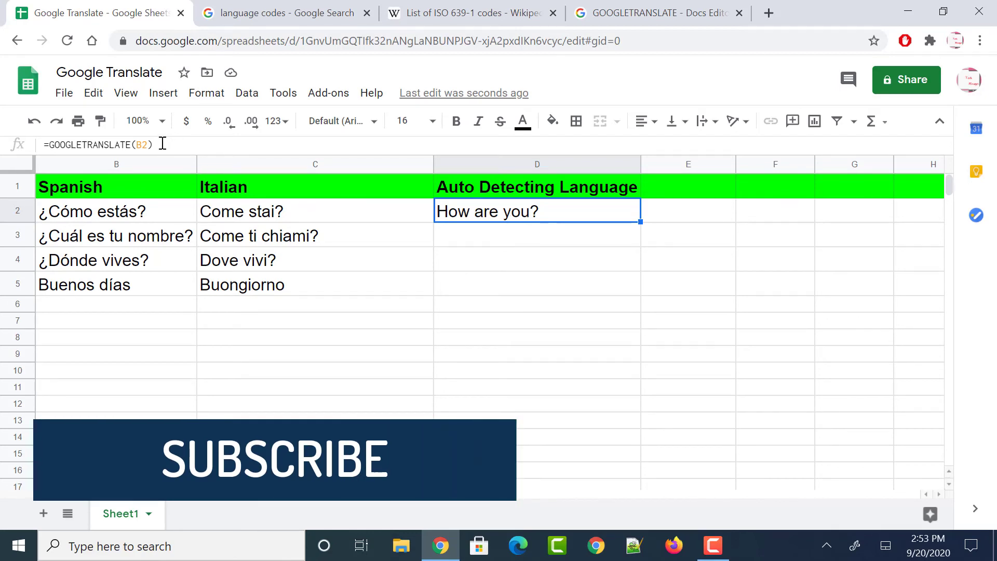
pyautogui.moveTo(151, 144); pyautogui.dragTo(51, 145)
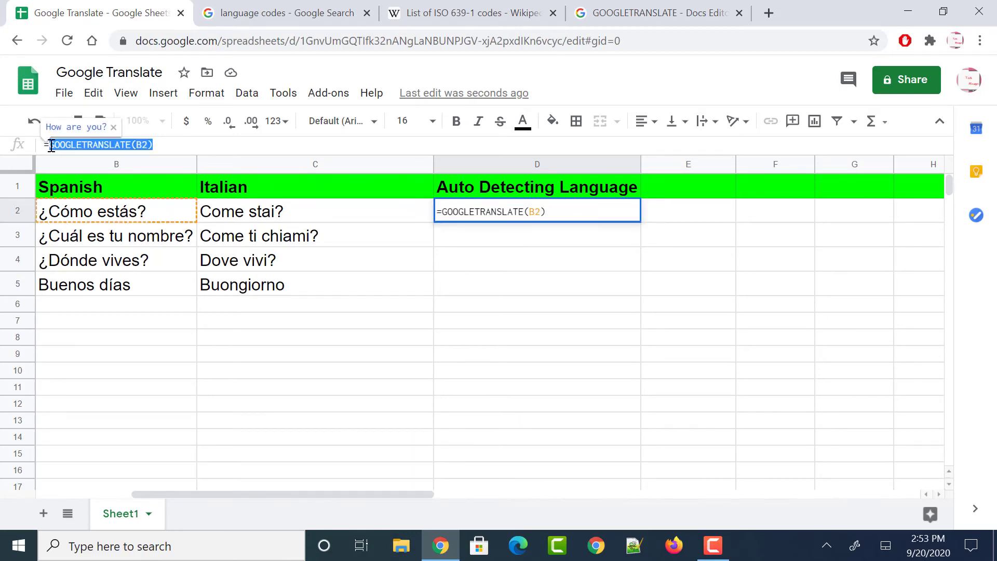
pyautogui.click(154, 145)
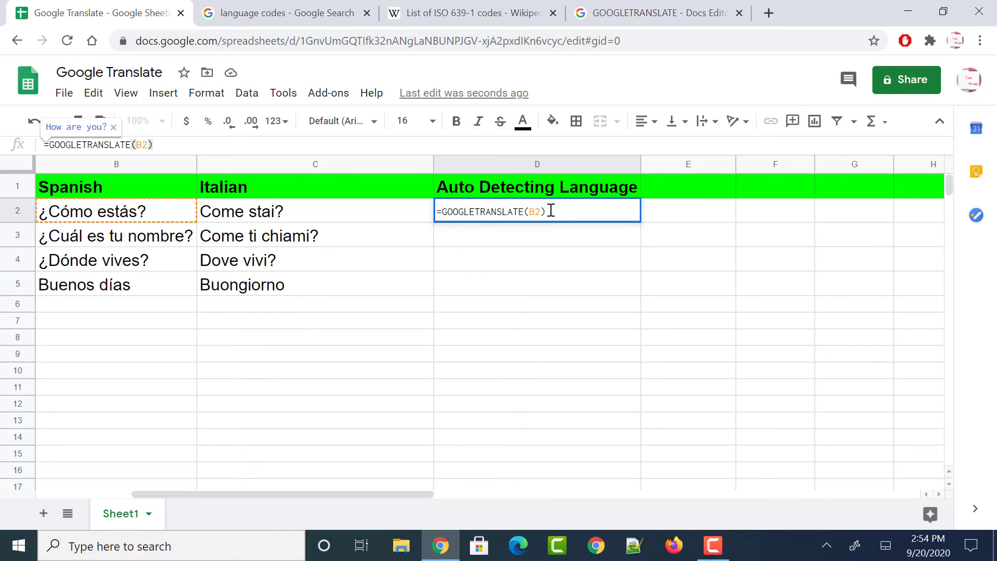
pyautogui.press('Return')
pyautogui.click(639, 219)
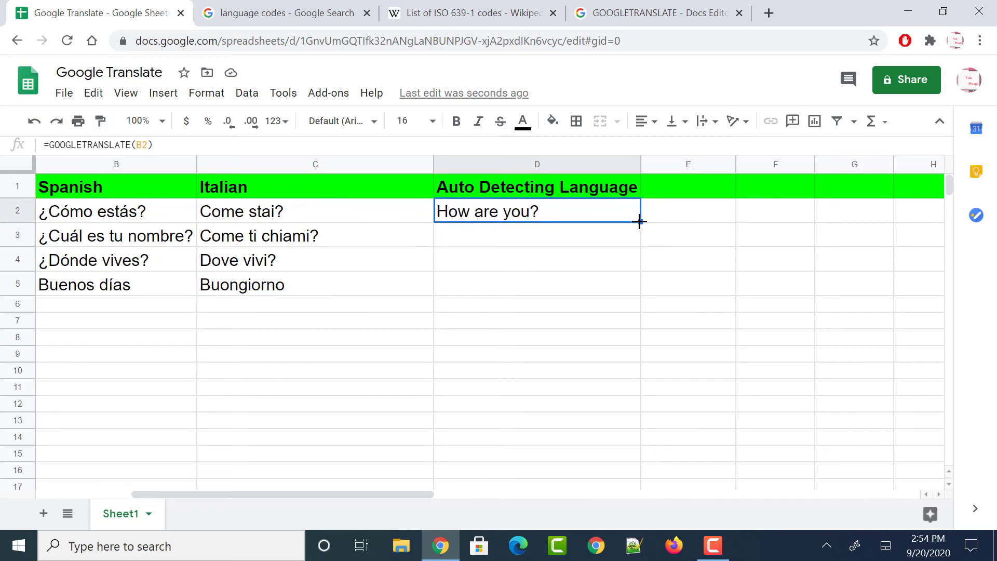
# Copy D2's English translation formula into E2 and fill D2:E2 down to row 5
pyautogui.moveTo(640, 222); pyautogui.dragTo(717, 219)
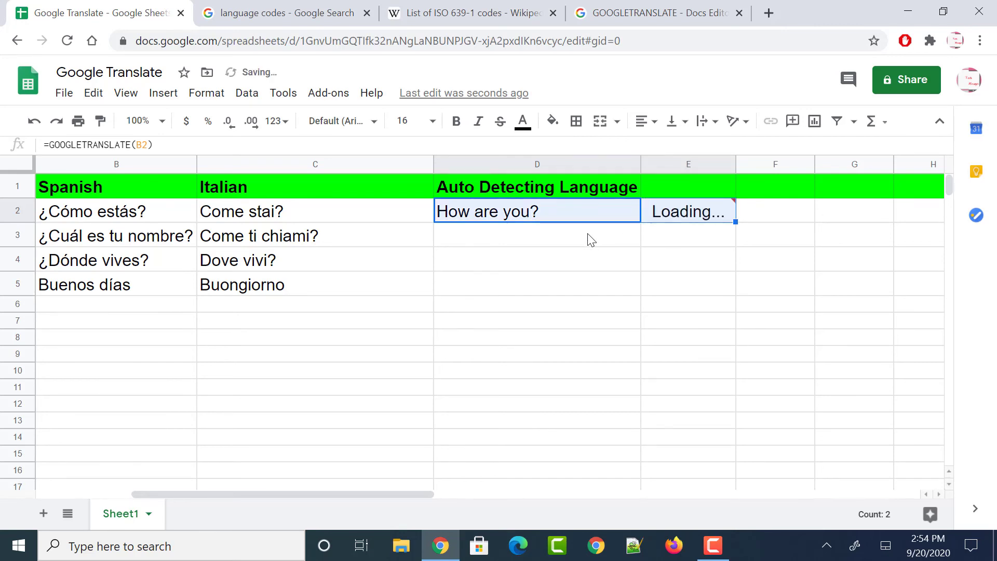
pyautogui.click(256, 216)
pyautogui.moveTo(468, 211); pyautogui.dragTo(749, 294)
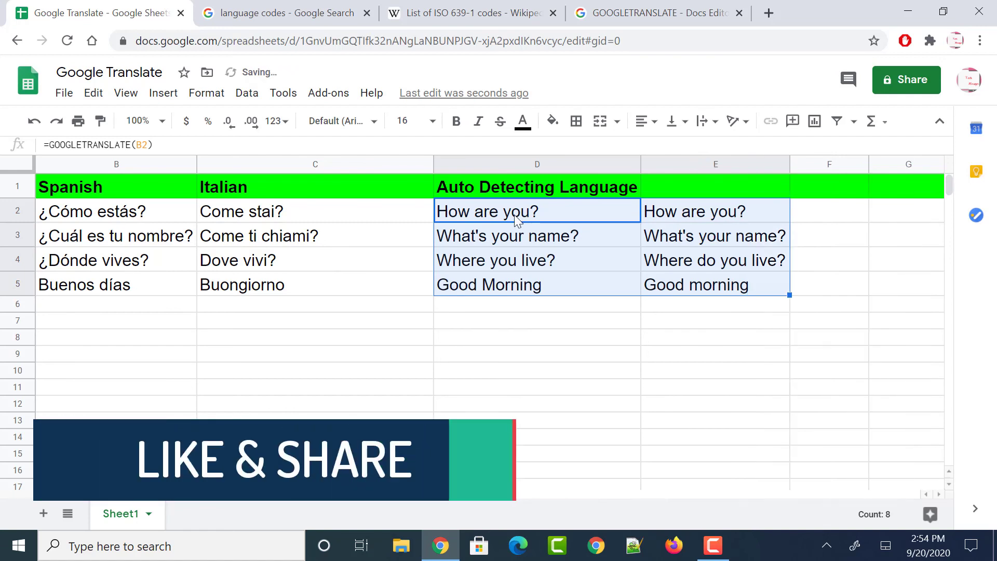
# Review columns D and E and the Italian formula in C5
pyautogui.click(514, 214)
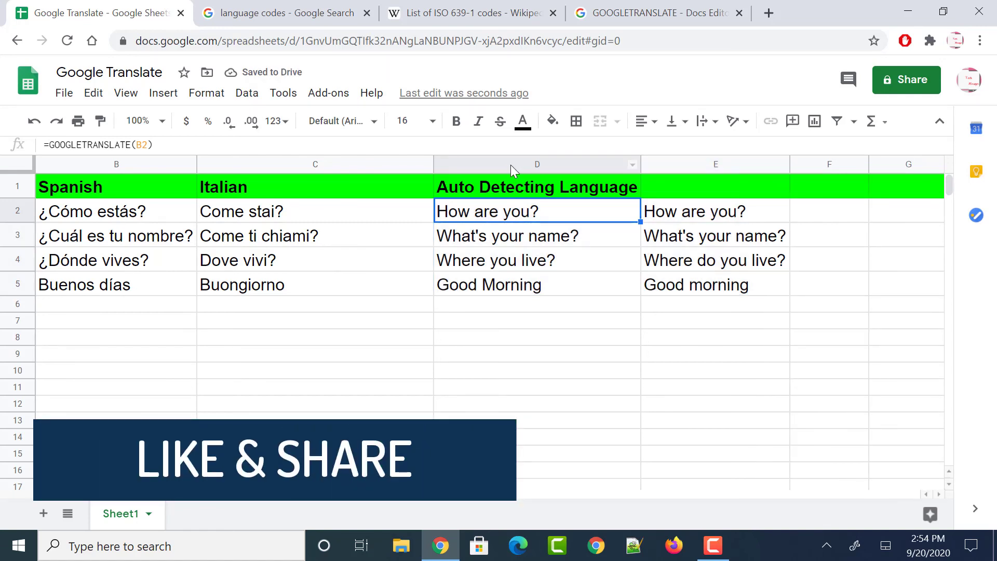
pyautogui.click(510, 165)
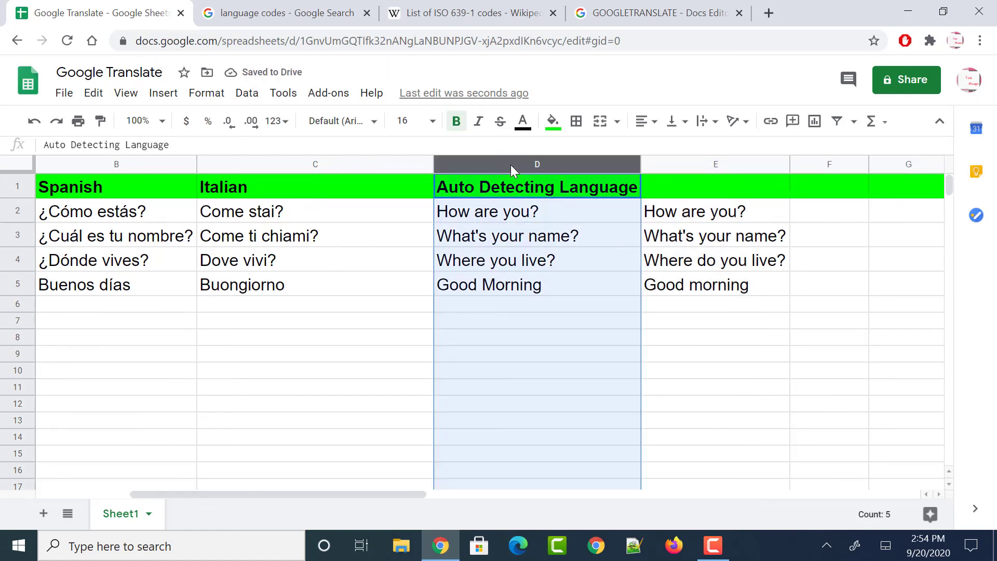
pyautogui.click(694, 164)
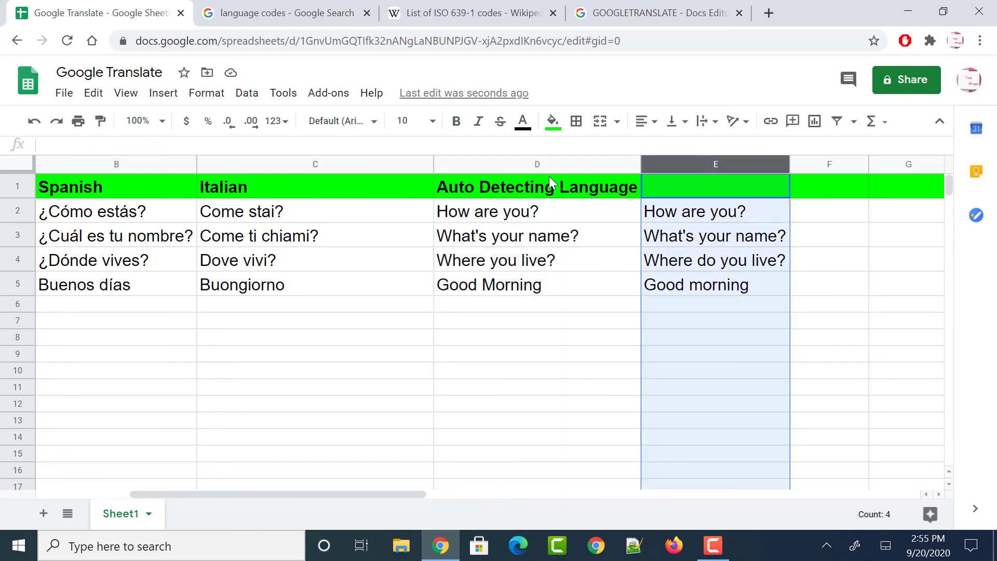
pyautogui.click(309, 295)
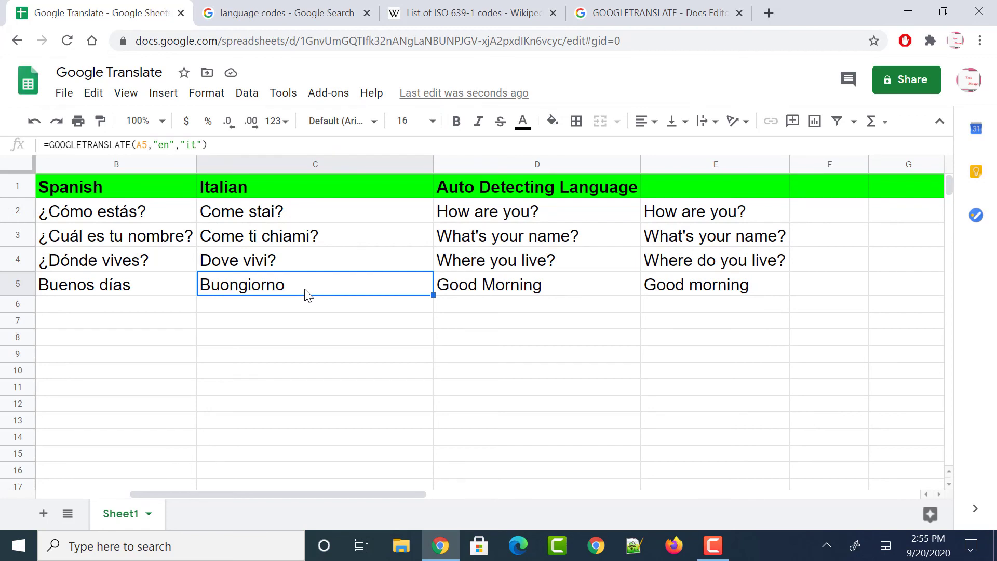